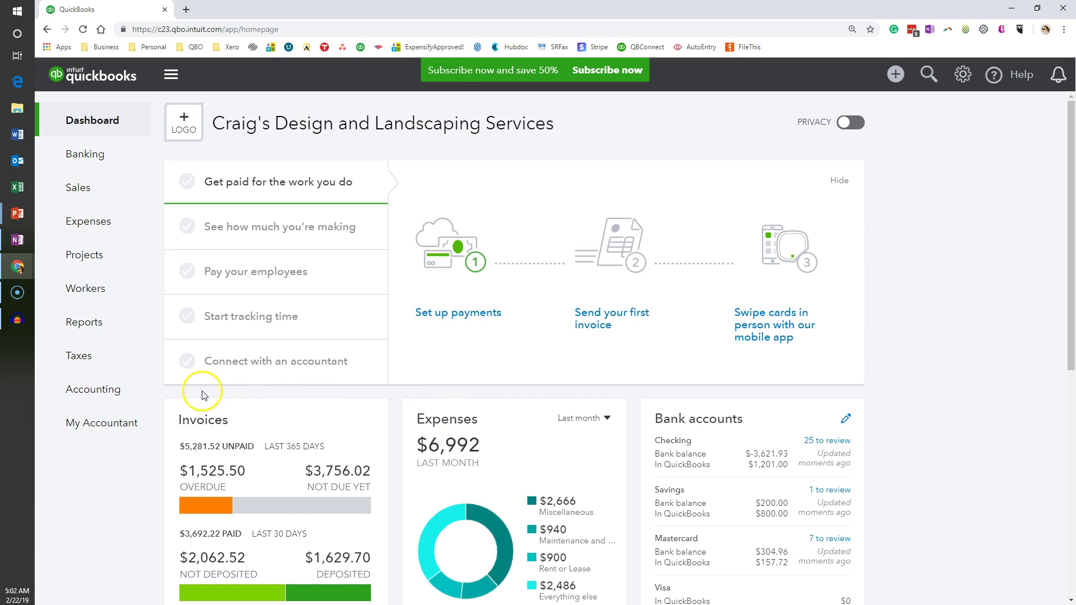
- Go to Reports and show the Standard report list with Favorites and Business overview
{"action": "left_click", "coordinate": [108, 328]}
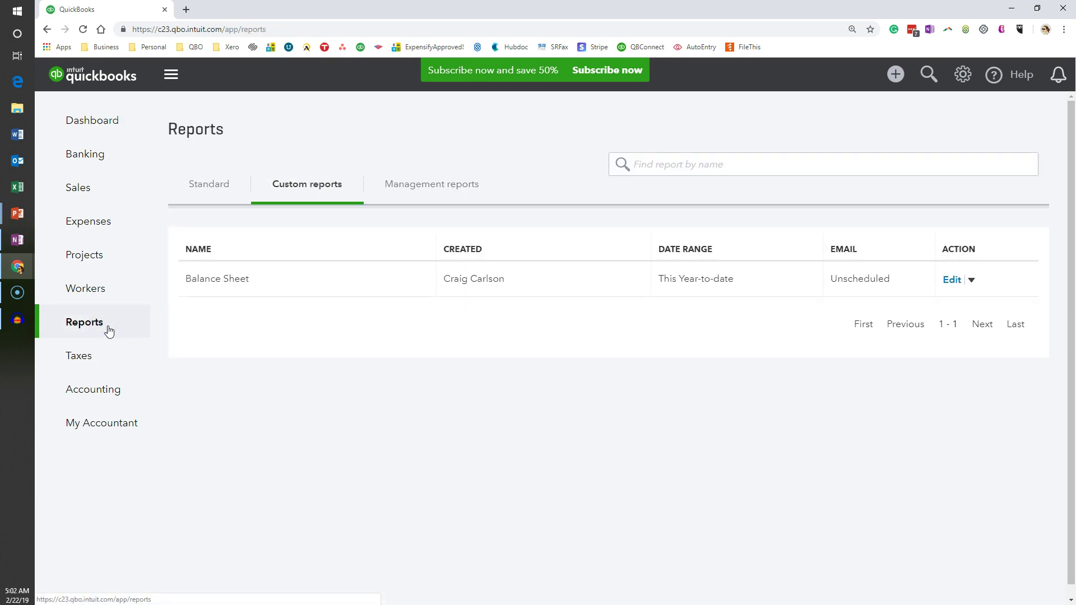
{"action": "left_click", "coordinate": [220, 184]}
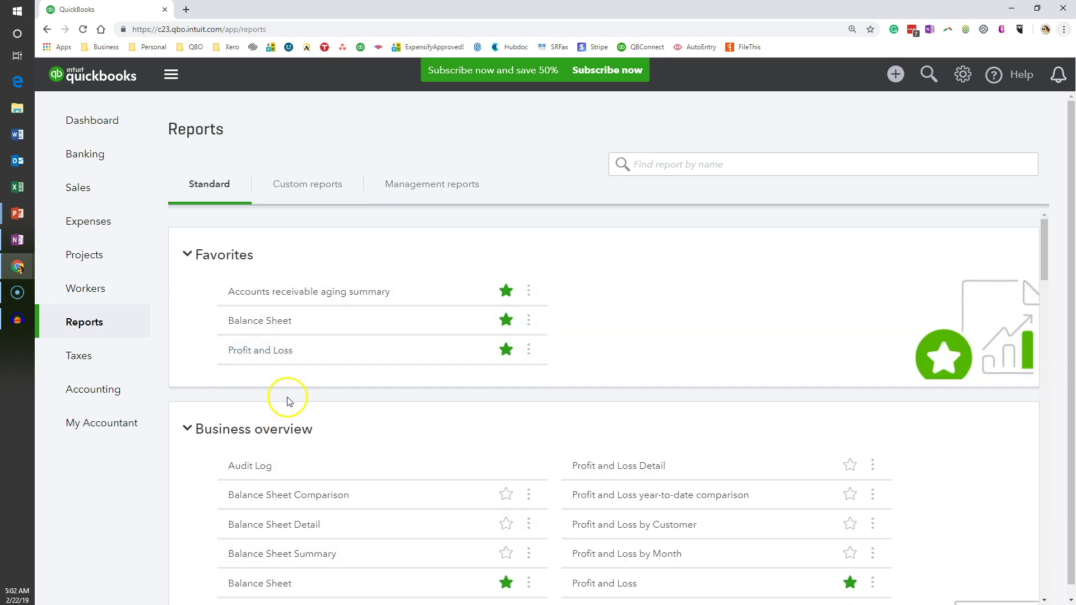
{"action": "scroll", "coordinate": [283, 389], "scroll_direction": "down", "scroll_amount": 5}
{"action": "scroll", "coordinate": [287, 414], "scroll_direction": "up", "scroll_amount": 4}
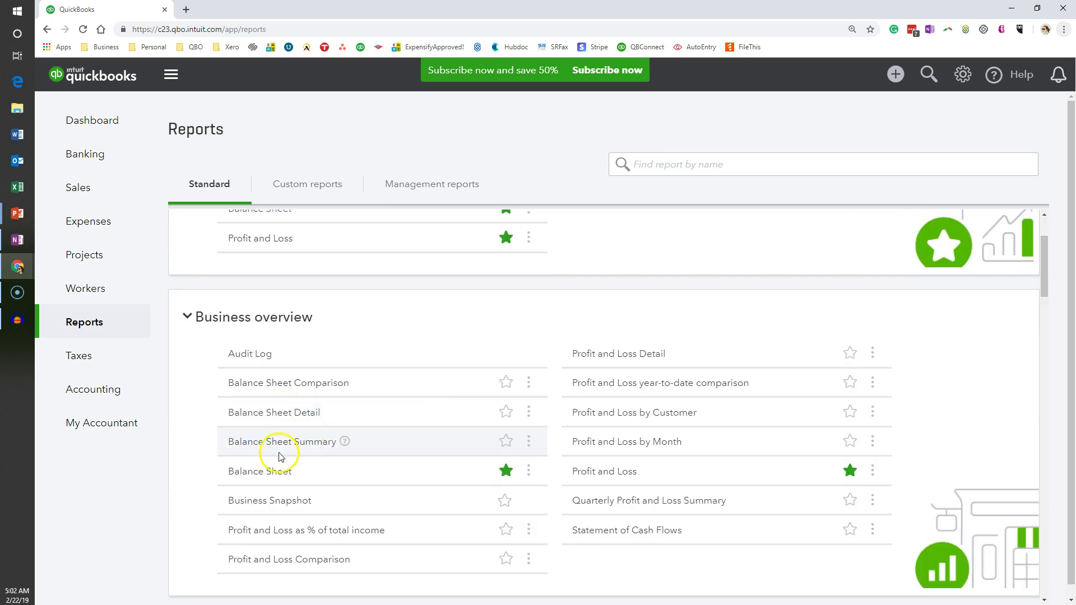
{"action": "scroll", "coordinate": [256, 476], "scroll_direction": "up", "scroll_amount": 2}
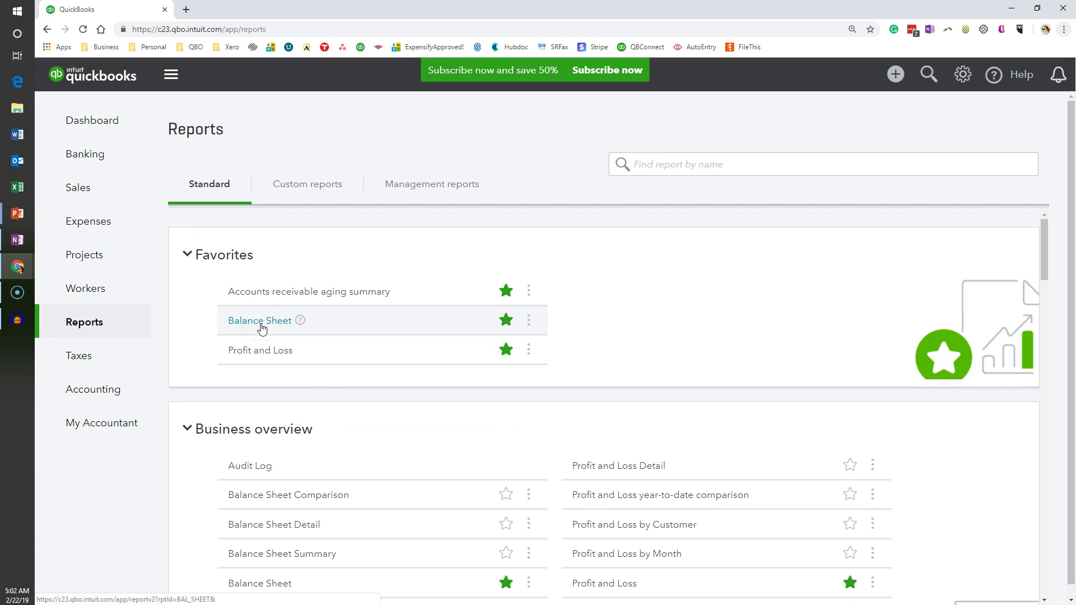
- Run the Balance Sheet for All Dates on a Cash accounting basis
{"action": "left_click", "coordinate": [261, 328]}
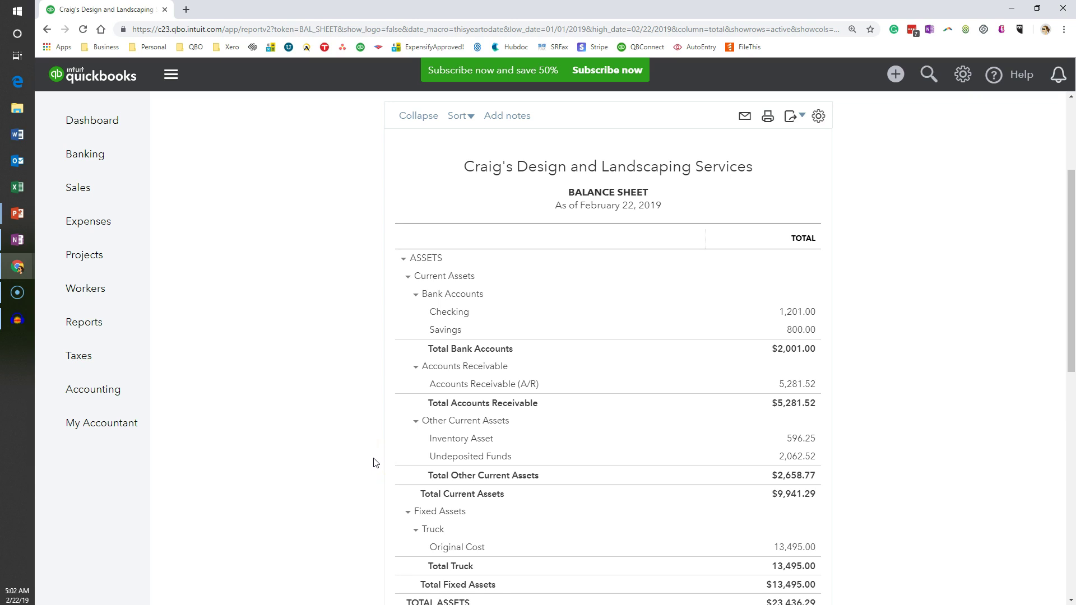
{"action": "scroll", "coordinate": [374, 462], "scroll_direction": "up", "scroll_amount": 2}
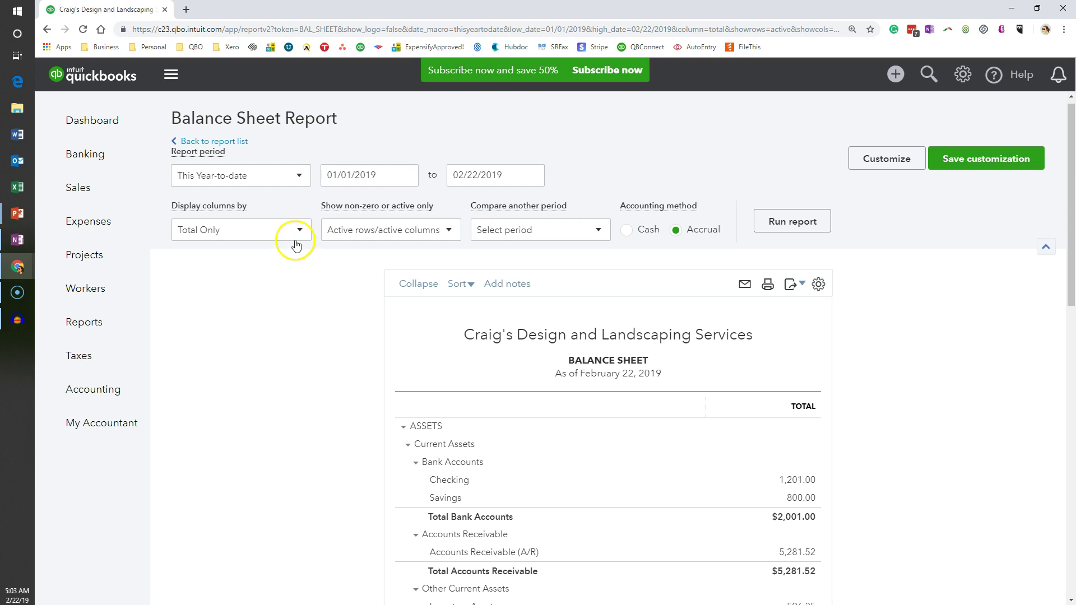
{"action": "left_click", "coordinate": [269, 184]}
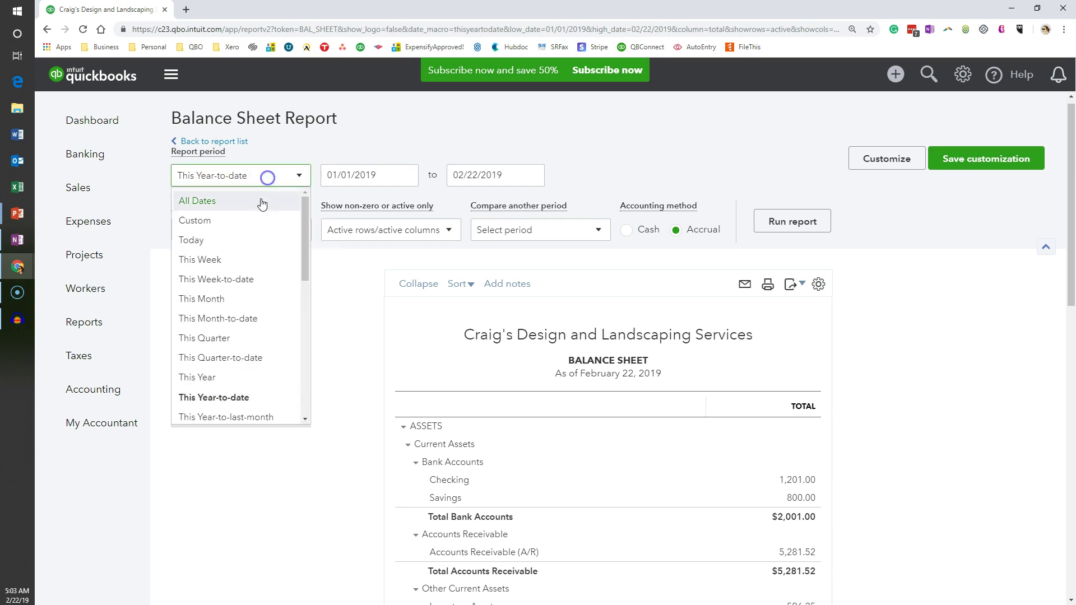
{"action": "left_click", "coordinate": [199, 206]}
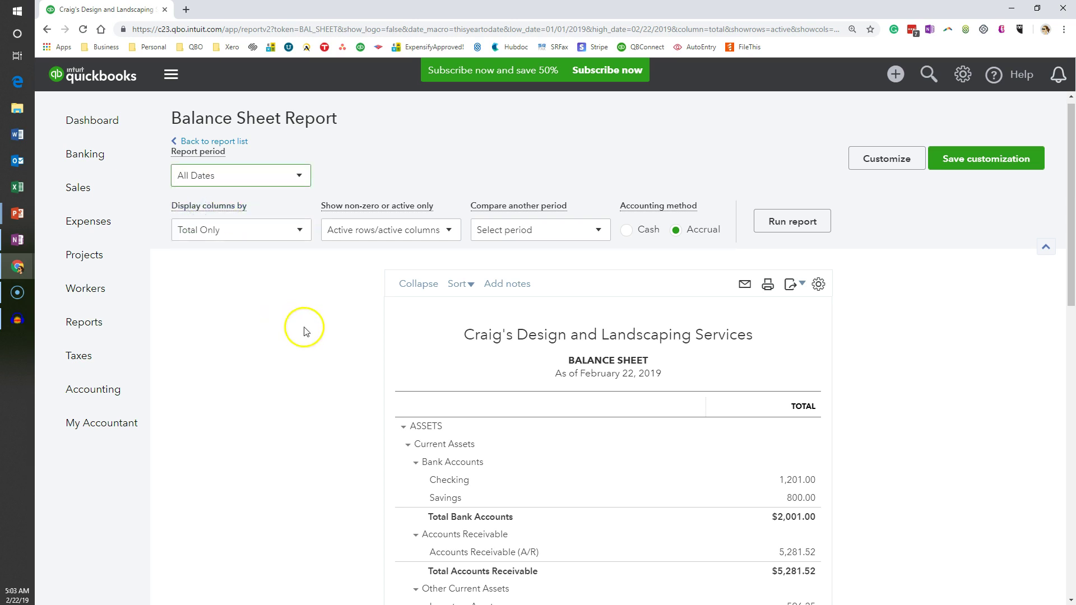
{"action": "left_click", "coordinate": [627, 230]}
{"action": "left_click", "coordinate": [778, 227]}
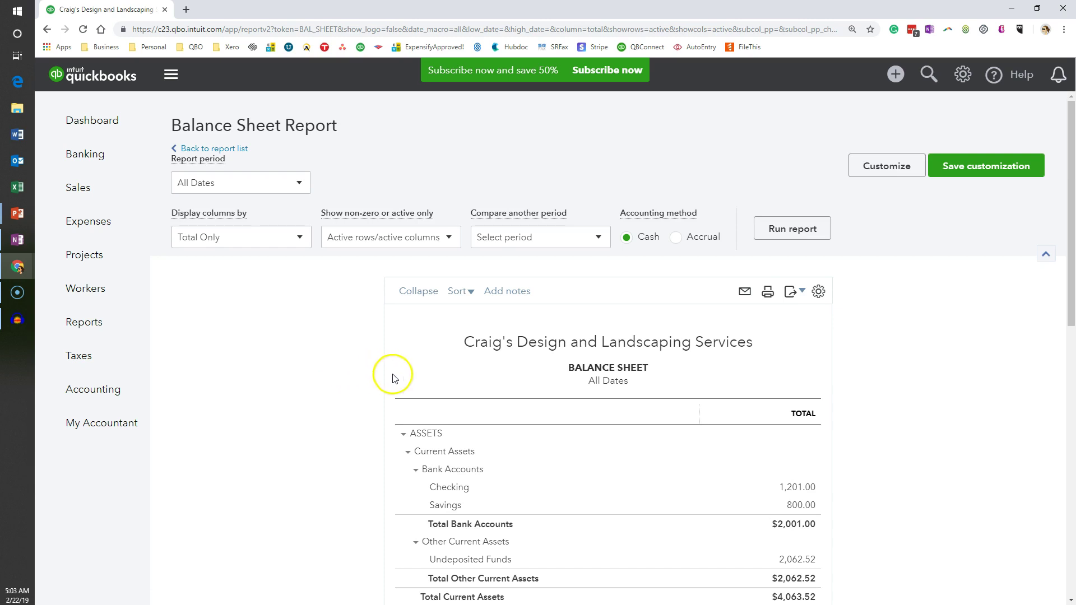
{"action": "scroll", "coordinate": [752, 421], "scroll_direction": "down", "scroll_amount": 2}
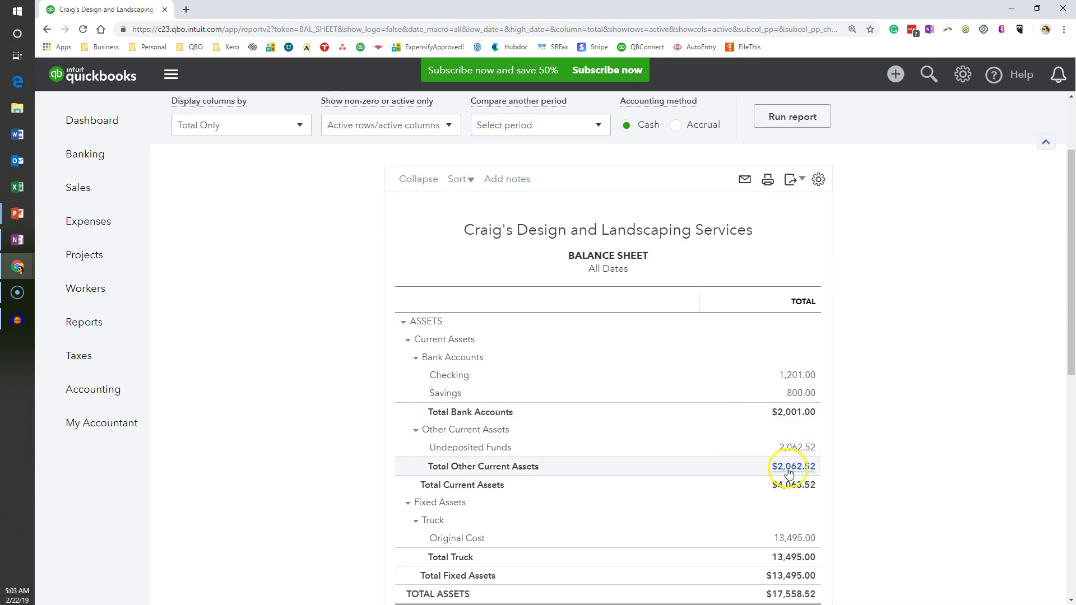
- Drill into the Total Bank Accounts amount to list Checking and Savings transactions
{"action": "left_click", "coordinate": [791, 412]}
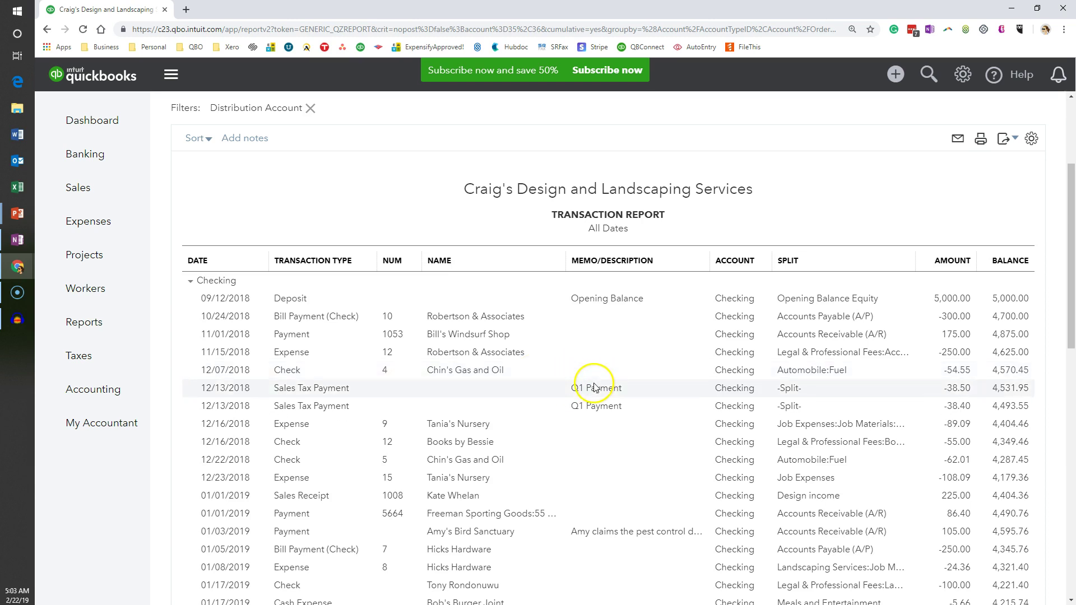
{"action": "scroll", "coordinate": [594, 388], "scroll_direction": "down", "scroll_amount": 3}
{"action": "scroll", "coordinate": [589, 384], "scroll_direction": "down", "scroll_amount": 5}
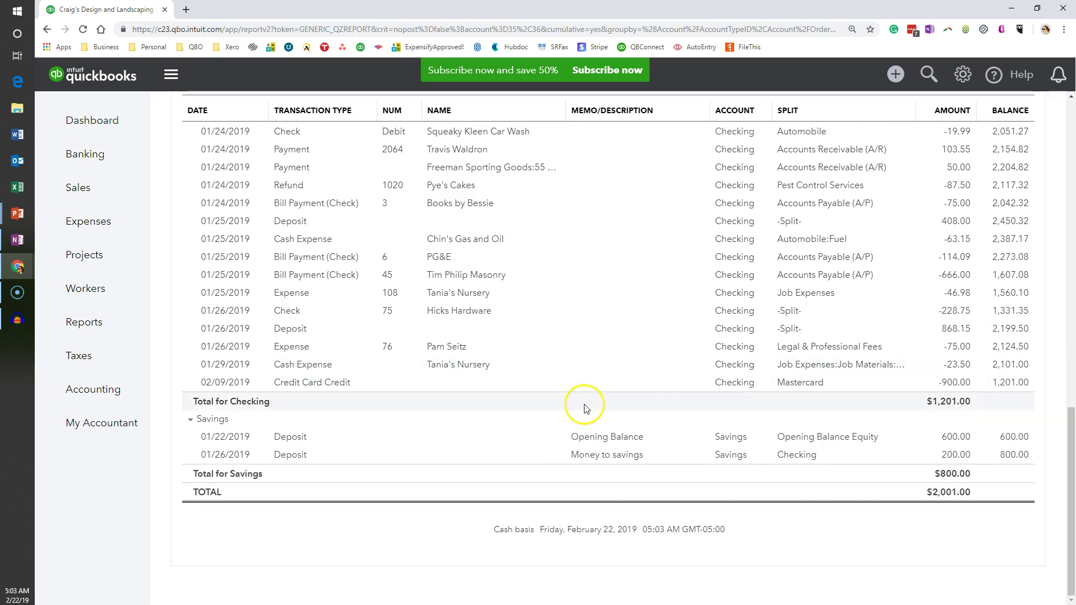
{"action": "scroll", "coordinate": [587, 404], "scroll_direction": "up", "scroll_amount": 6}
{"action": "scroll", "coordinate": [586, 409], "scroll_direction": "up", "scroll_amount": 4}
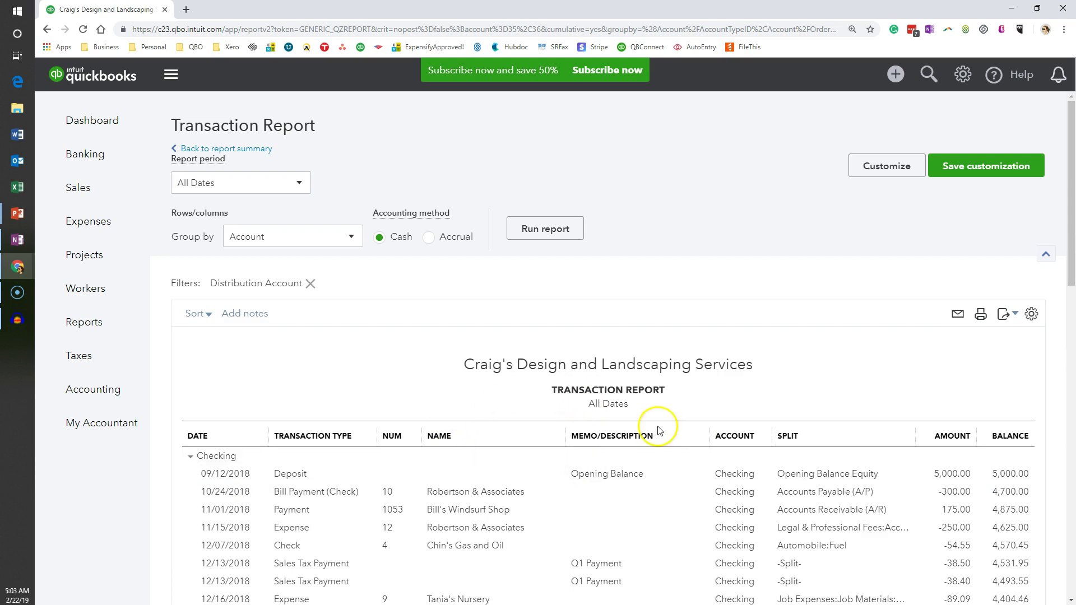
{"action": "scroll", "coordinate": [612, 529], "scroll_direction": "down", "scroll_amount": 2}
{"action": "scroll", "coordinate": [612, 534], "scroll_direction": "up", "scroll_amount": 2}
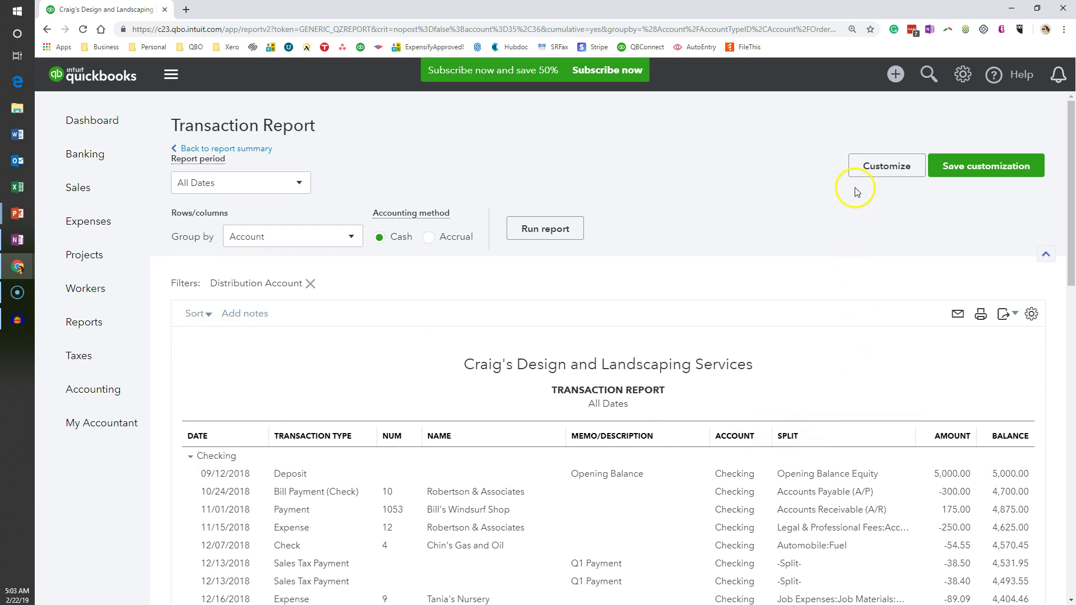
- Format the Transaction Report's negative numbers as (100) shown in red
{"action": "left_click", "coordinate": [868, 174]}
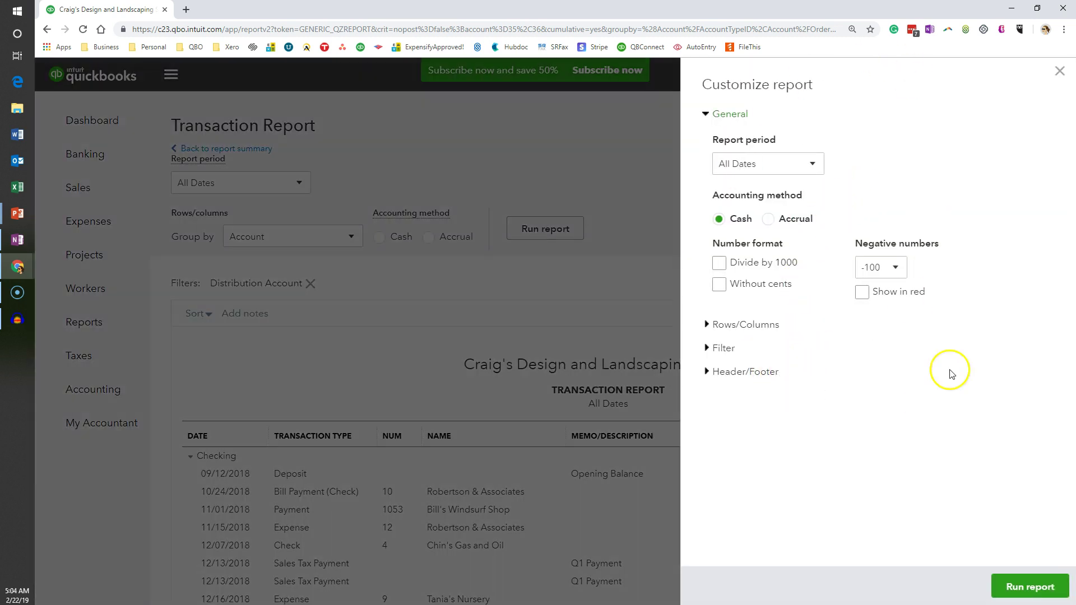
{"action": "left_click", "coordinate": [883, 270]}
{"action": "left_click", "coordinate": [875, 313]}
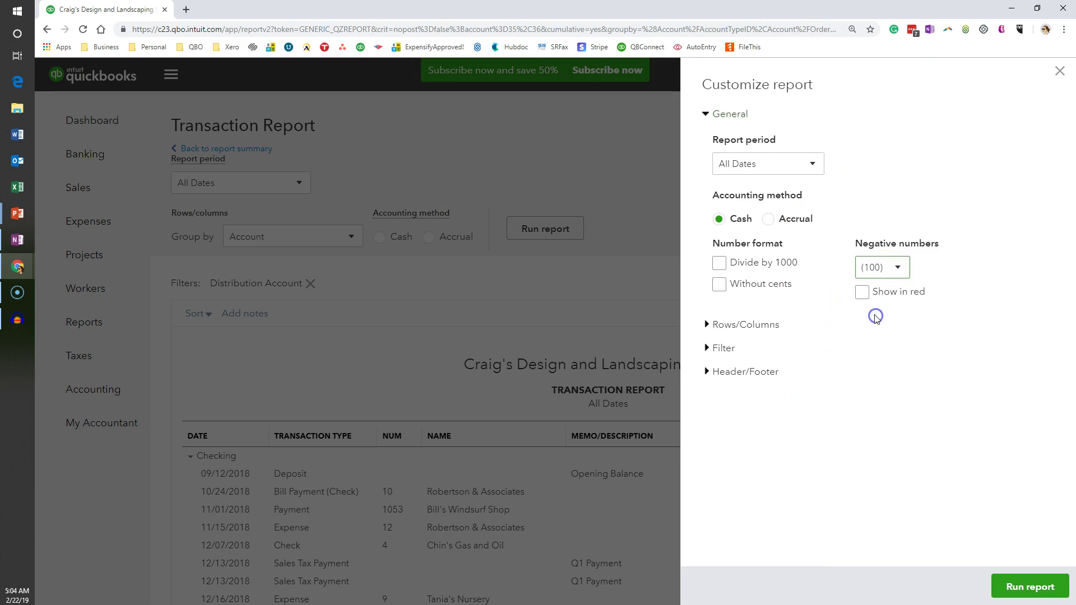
{"action": "left_click", "coordinate": [863, 292]}
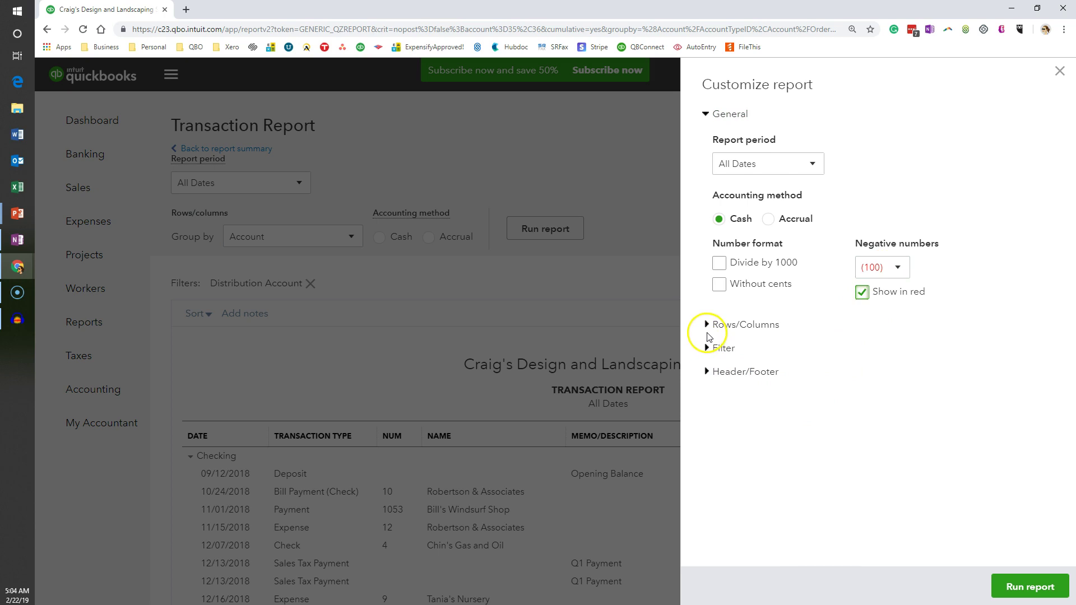
- Add a Cleared filter set to Uncleared so only uncleared transactions appear
{"action": "left_click", "coordinate": [709, 349]}
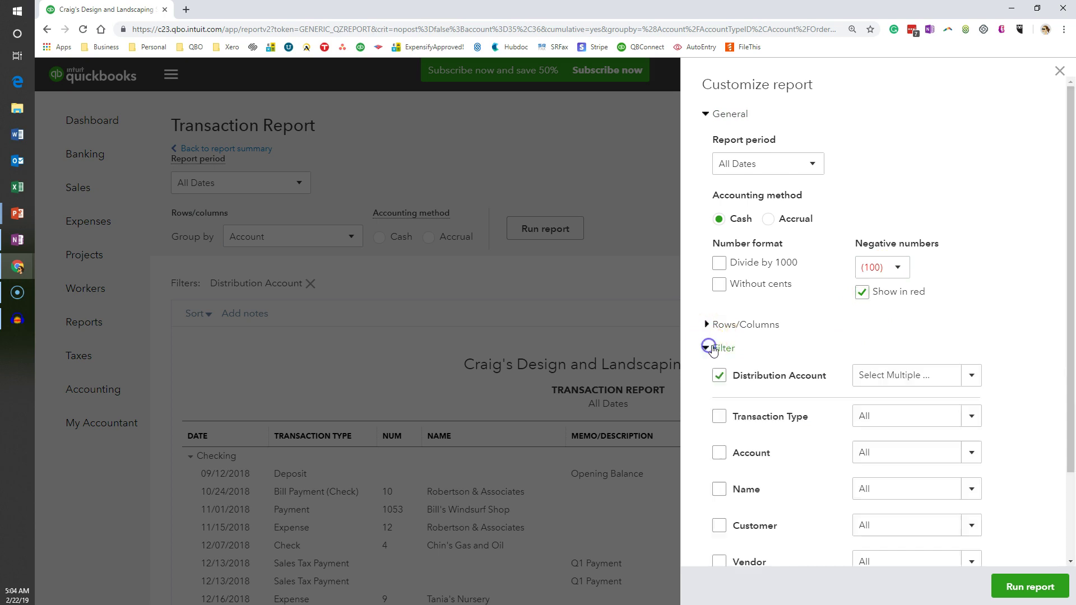
{"action": "scroll", "coordinate": [774, 396], "scroll_direction": "down", "scroll_amount": 3}
{"action": "scroll", "coordinate": [773, 396], "scroll_direction": "down", "scroll_amount": 1}
{"action": "scroll", "coordinate": [775, 398], "scroll_direction": "down", "scroll_amount": 2}
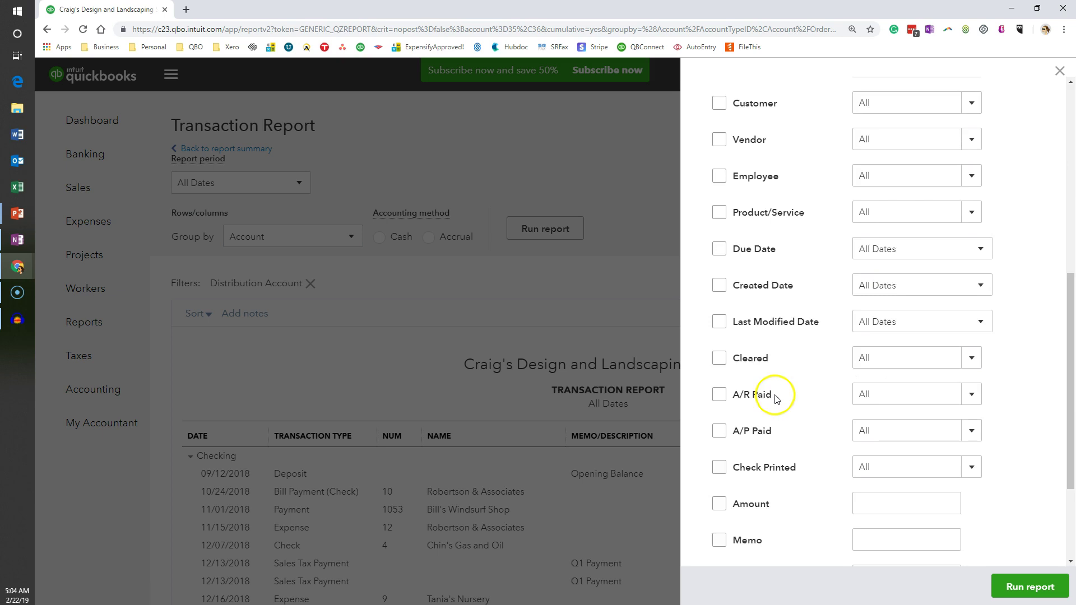
{"action": "left_click", "coordinate": [721, 331]}
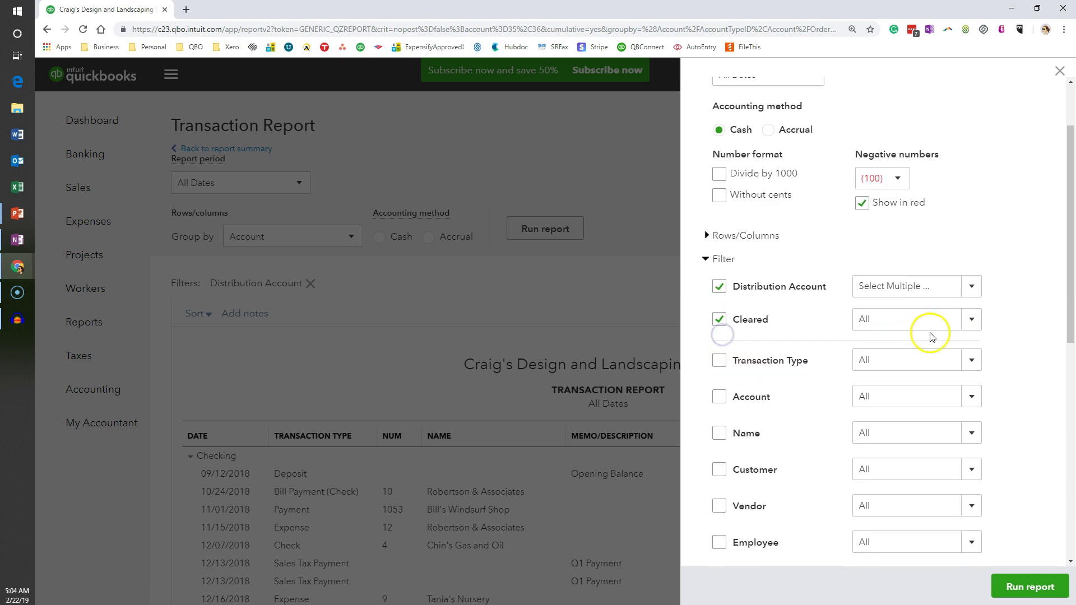
{"action": "left_click", "coordinate": [971, 320]}
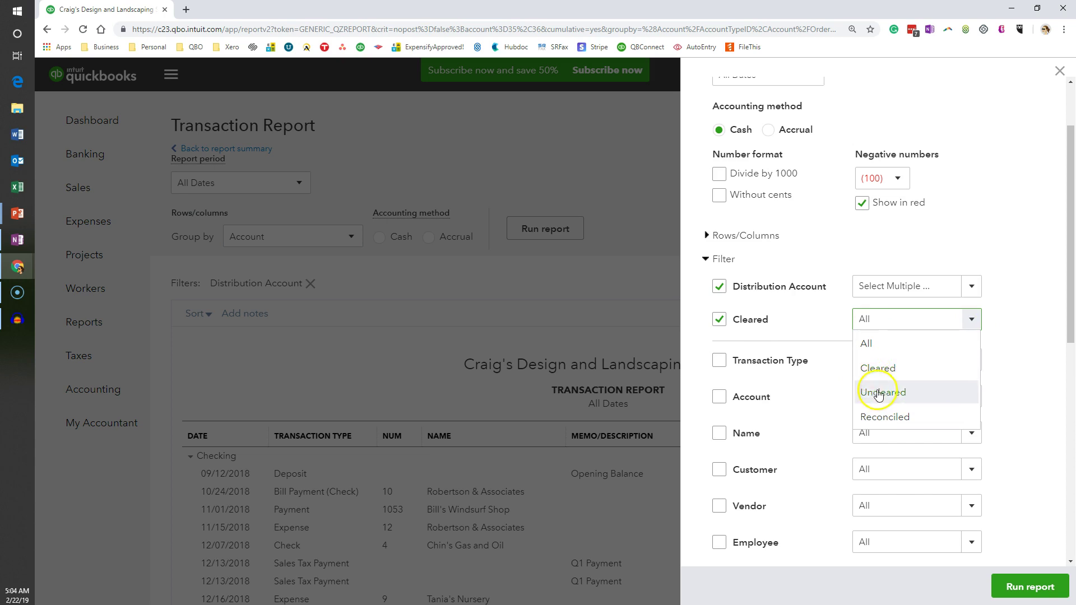
{"action": "left_click", "coordinate": [879, 393]}
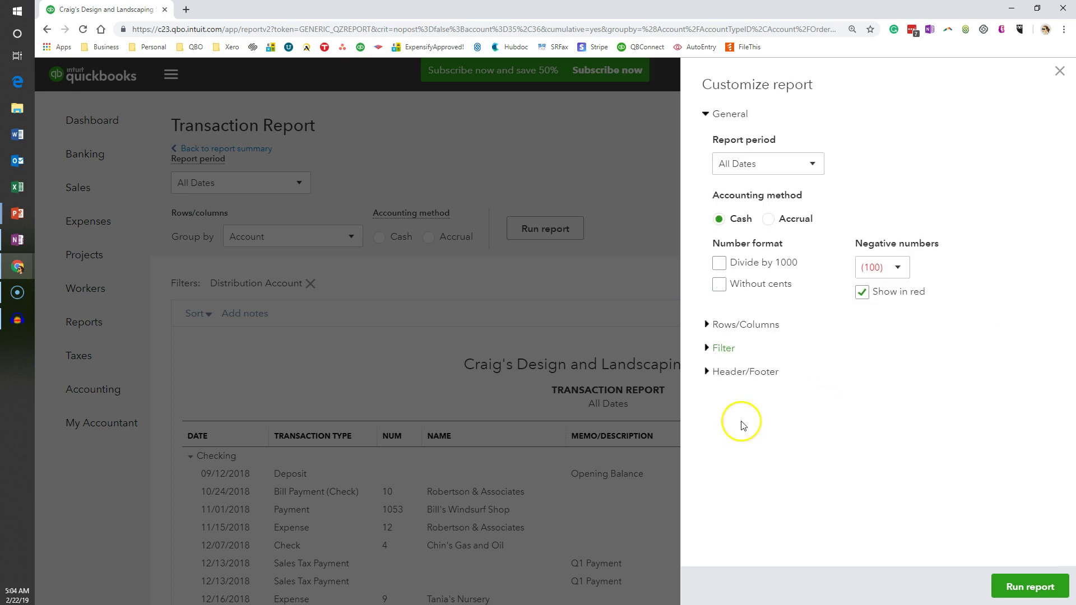
- Retitle the report 'Uncleared Bank Transactions Report' and remove date and time prepared from the footer
{"action": "left_click", "coordinate": [706, 375]}
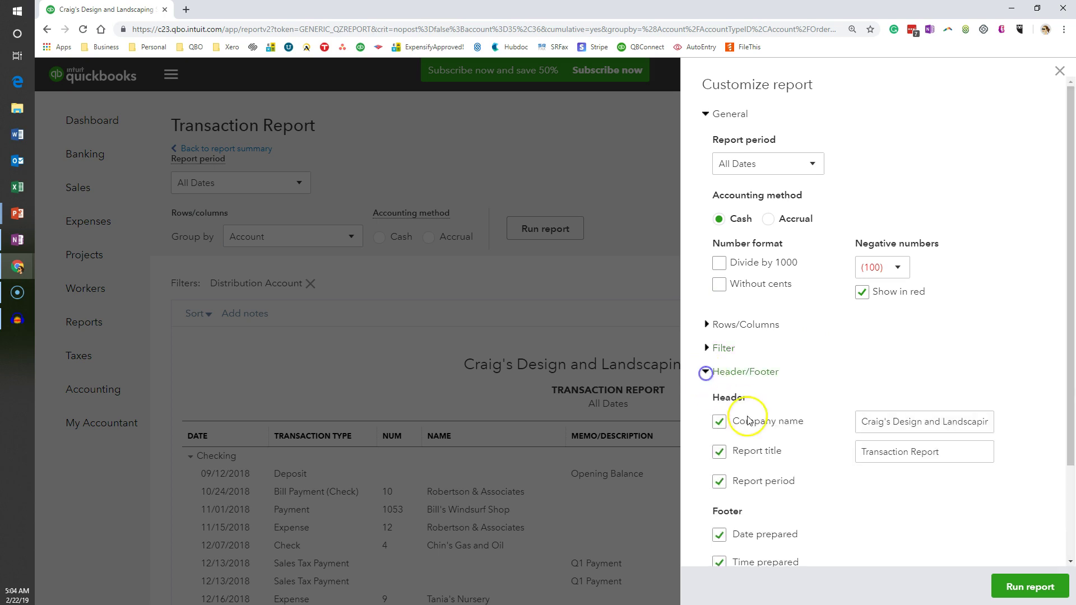
{"action": "scroll", "coordinate": [754, 429], "scroll_direction": "down", "scroll_amount": 1}
{"action": "scroll", "coordinate": [841, 395], "scroll_direction": "down", "scroll_amount": 1}
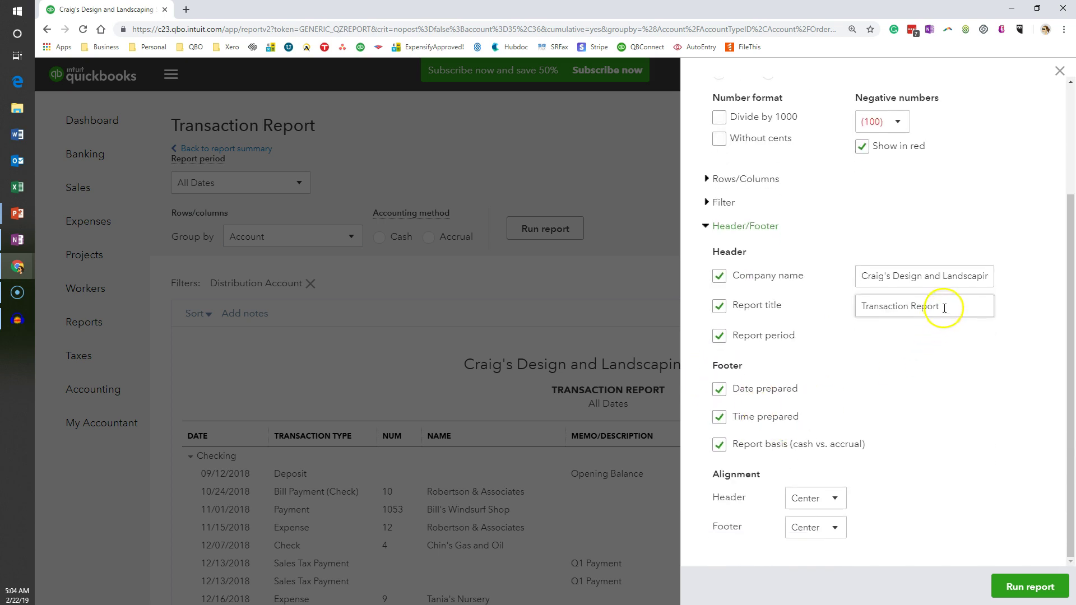
{"action": "left_click_drag", "start_coordinate": [943, 306], "coordinate": [846, 306]}
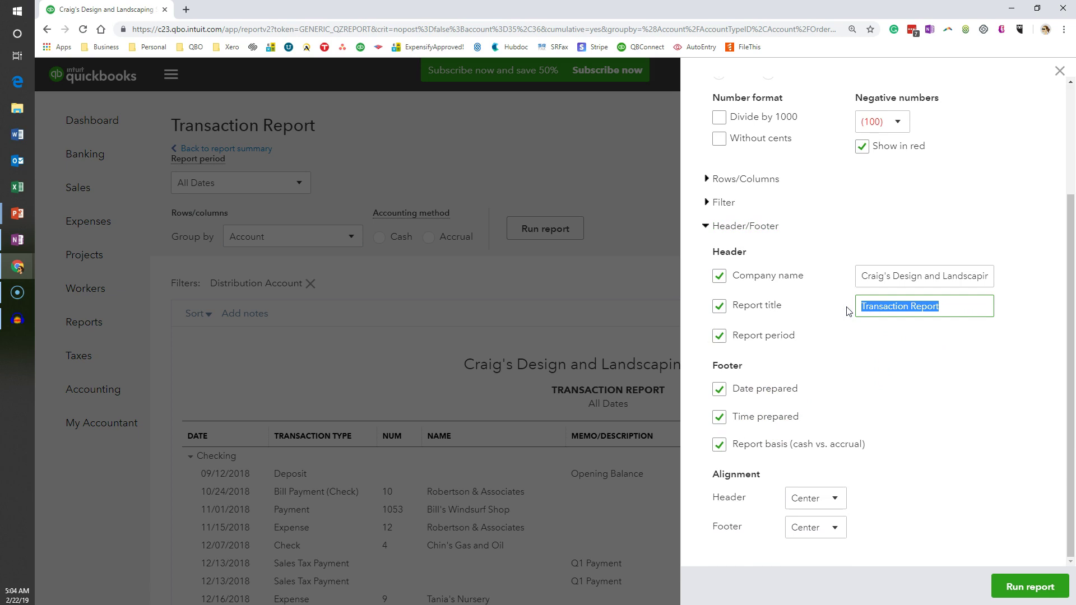
{"action": "key", "text": "ctrl+v"}
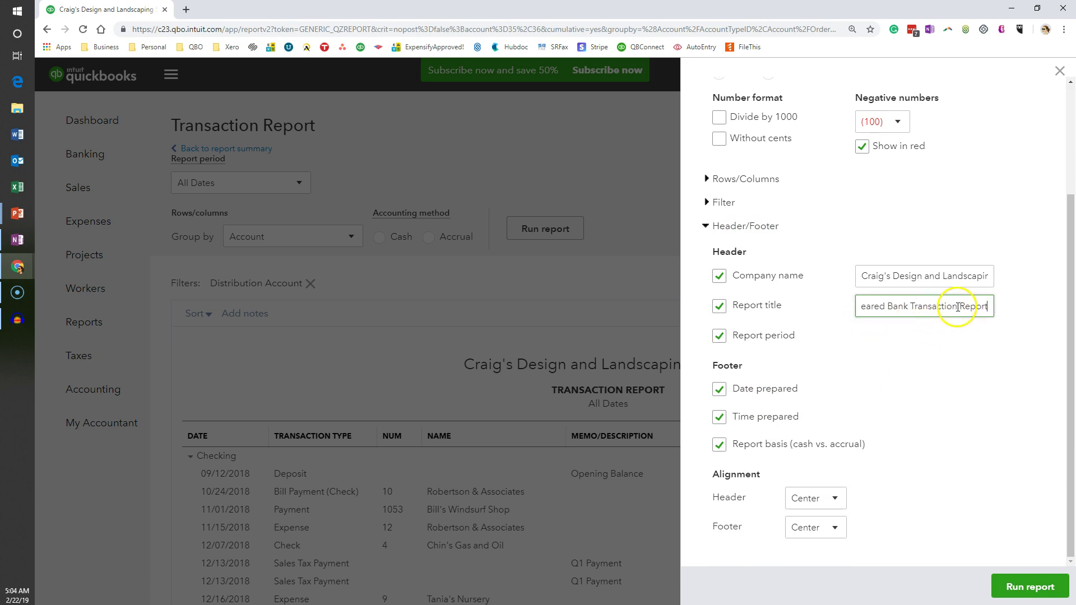
{"action": "left_click", "coordinate": [958, 307]}
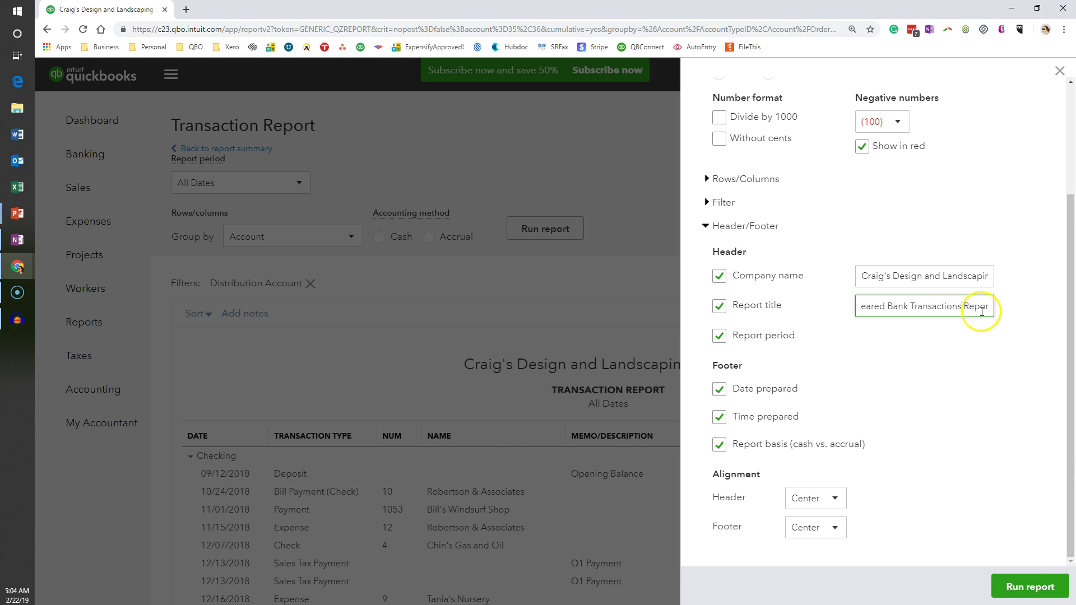
{"action": "type", "text": "s"}
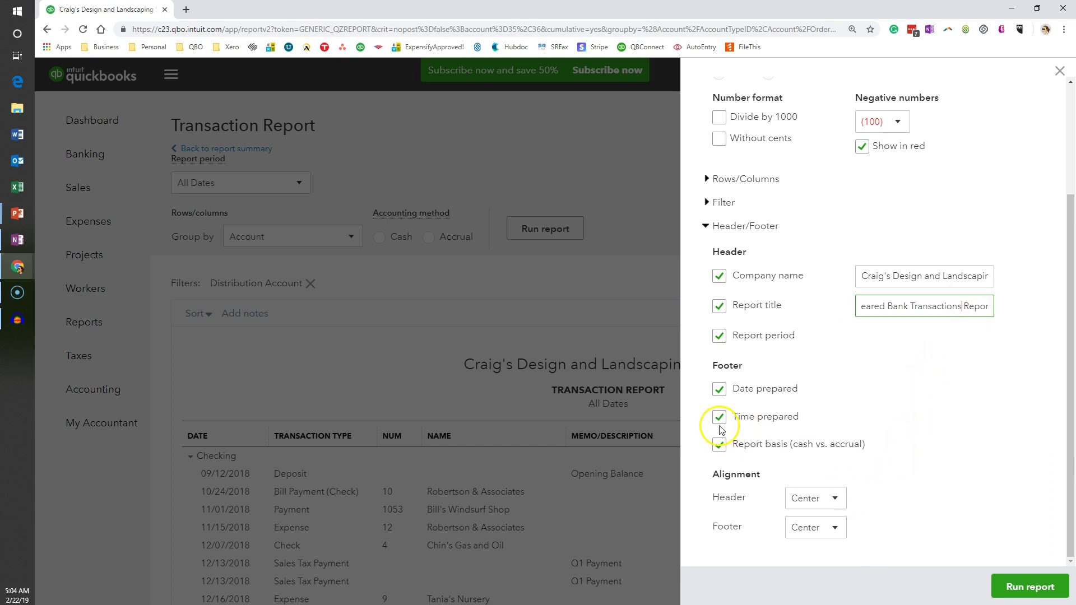
{"action": "left_click", "coordinate": [719, 417]}
{"action": "left_click", "coordinate": [719, 390]}
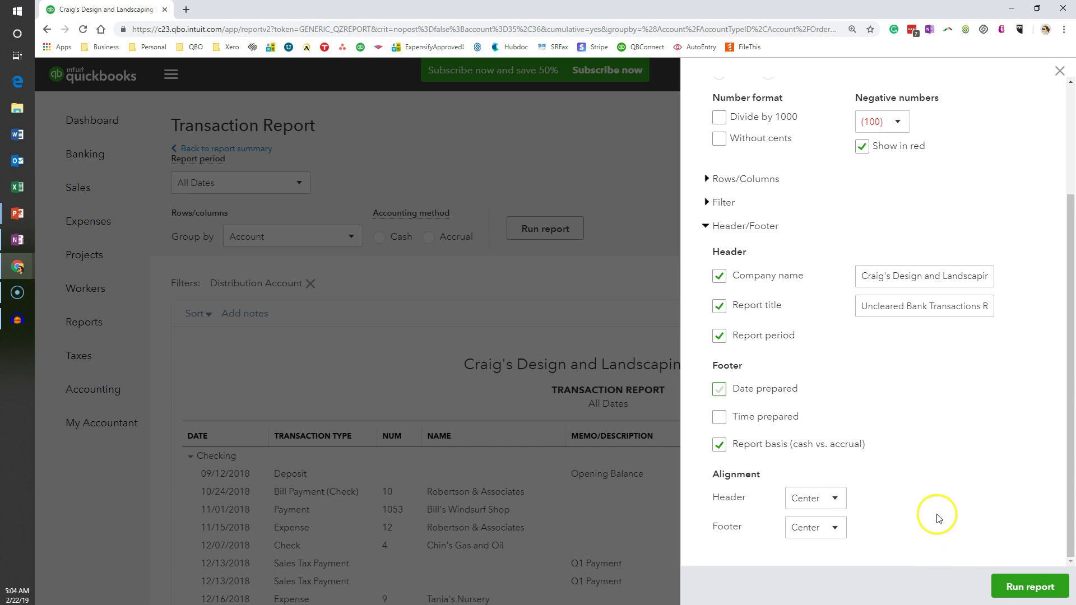
- Apply the customizations and group the report by Name
{"action": "left_click", "coordinate": [1011, 587]}
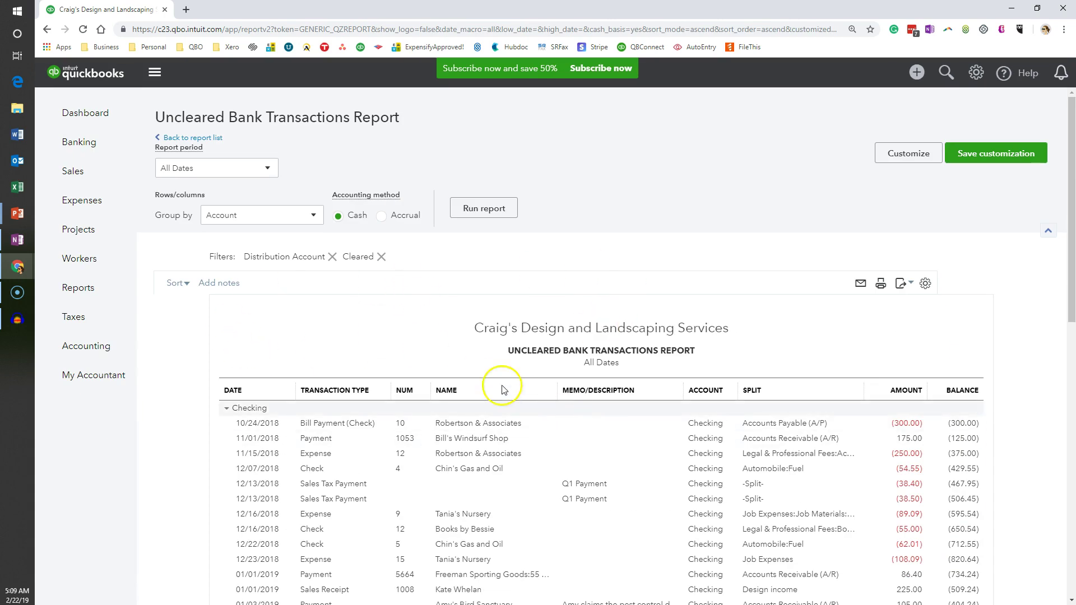
{"action": "left_click", "coordinate": [182, 286]}
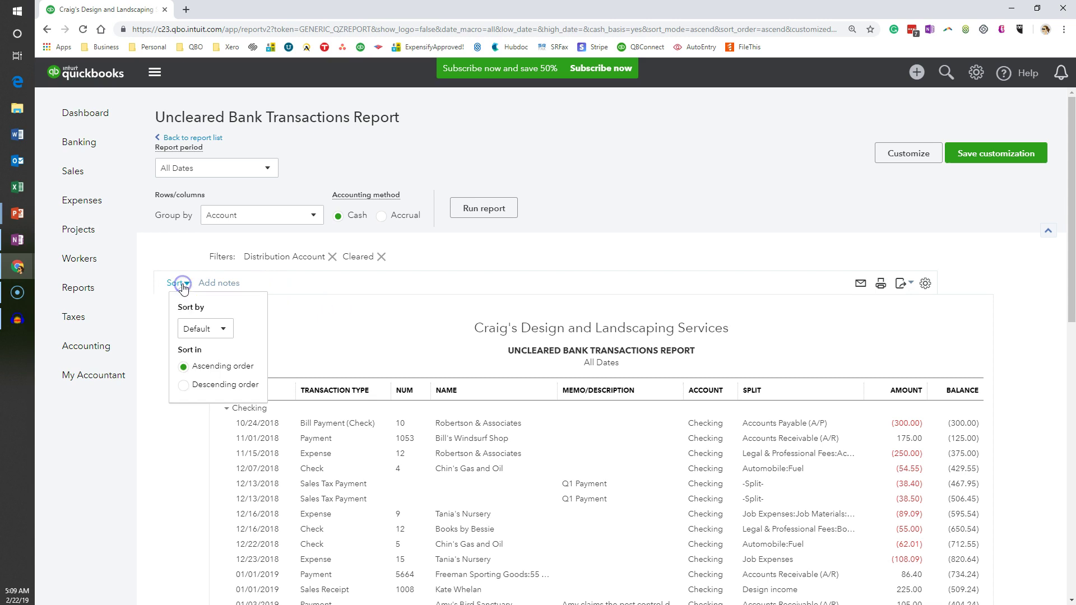
{"action": "left_click", "coordinate": [300, 216]}
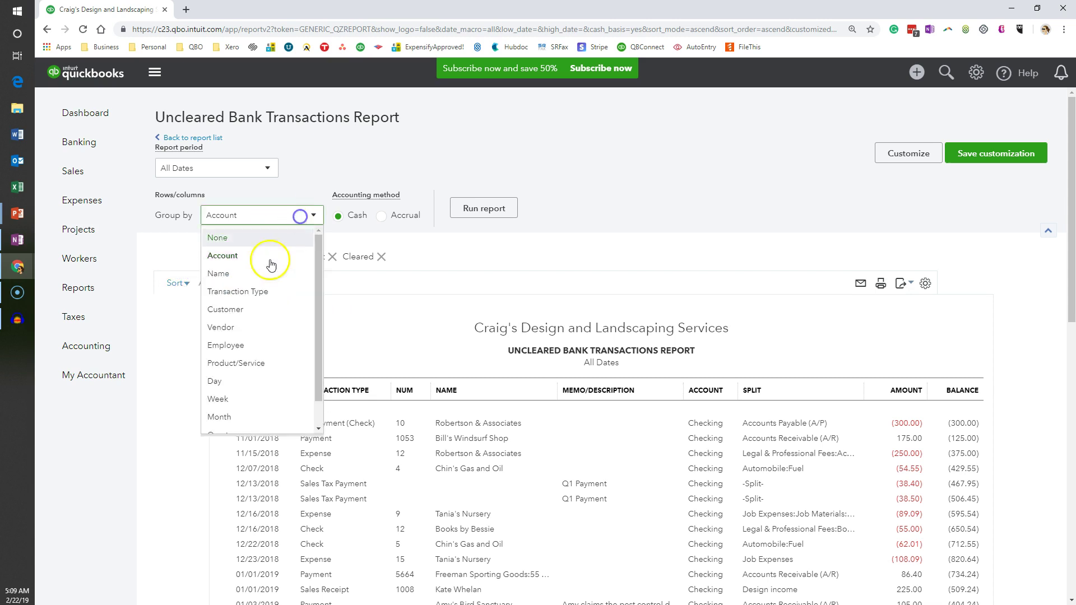
{"action": "left_click", "coordinate": [221, 275]}
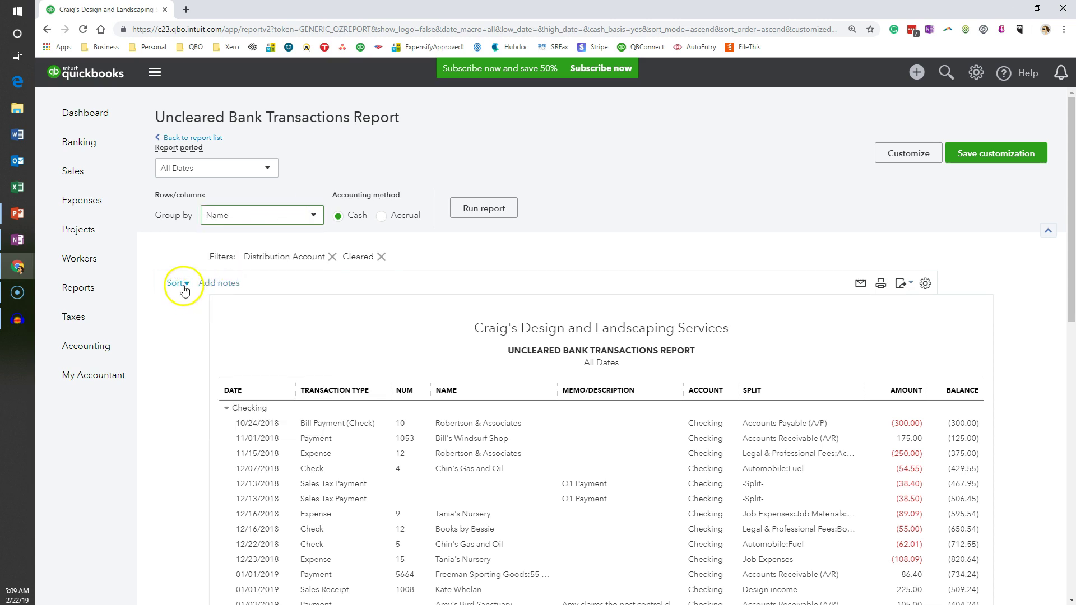
- Sort the report by Name in ascending order and rerun it
{"action": "left_click", "coordinate": [178, 284]}
{"action": "left_click", "coordinate": [196, 320]}
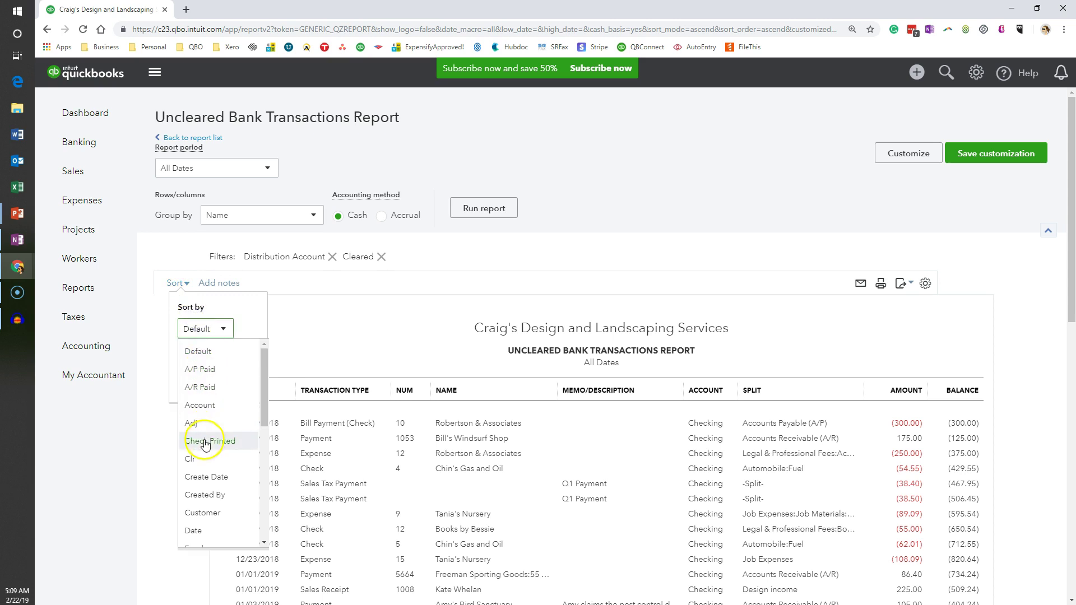
{"action": "scroll", "coordinate": [215, 521], "scroll_direction": "down", "scroll_amount": 2}
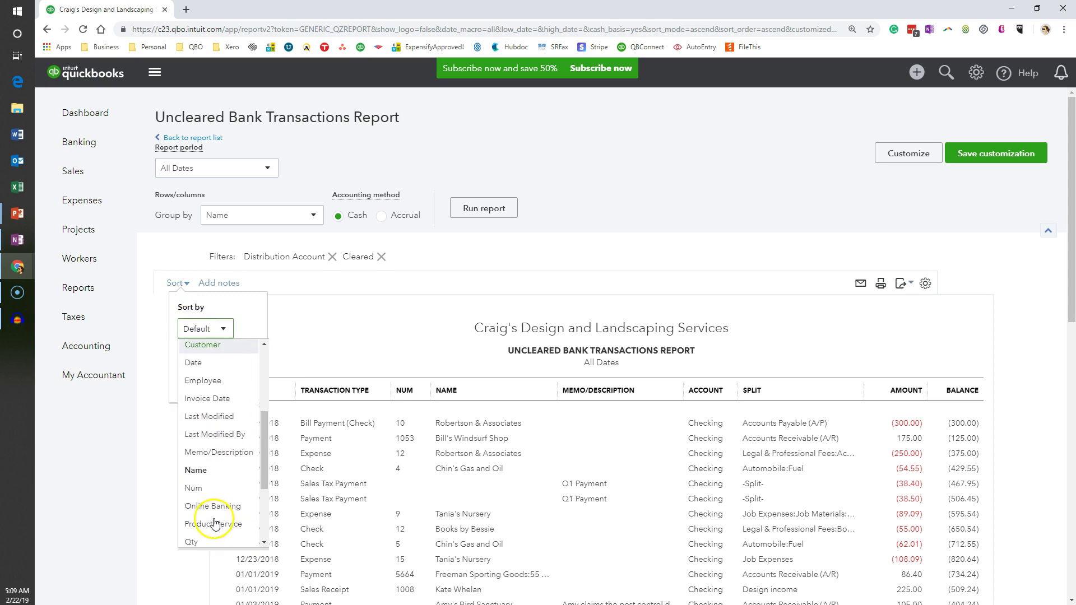
{"action": "left_click", "coordinate": [196, 470]}
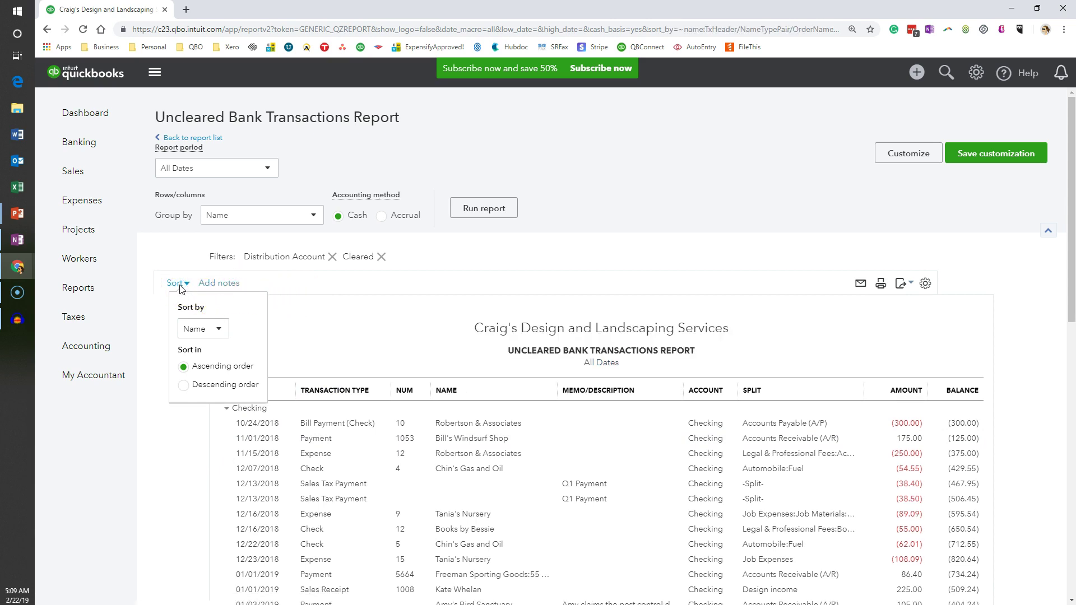
{"action": "scroll", "coordinate": [185, 283], "scroll_direction": "down", "scroll_amount": 2}
{"action": "scroll", "coordinate": [206, 278], "scroll_direction": "up", "scroll_amount": 2}
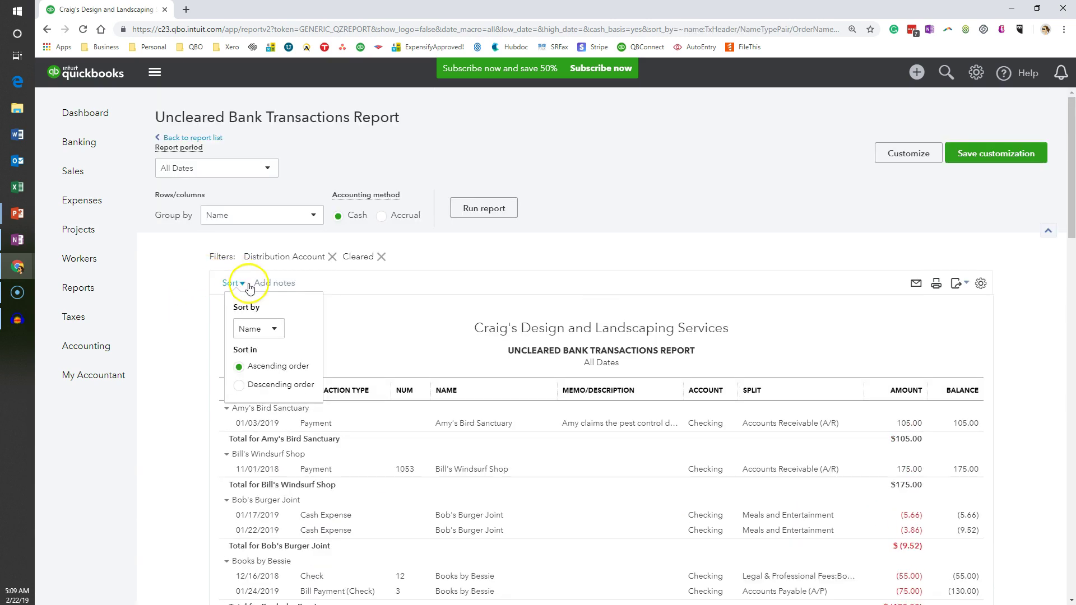
{"action": "left_click", "coordinate": [479, 210]}
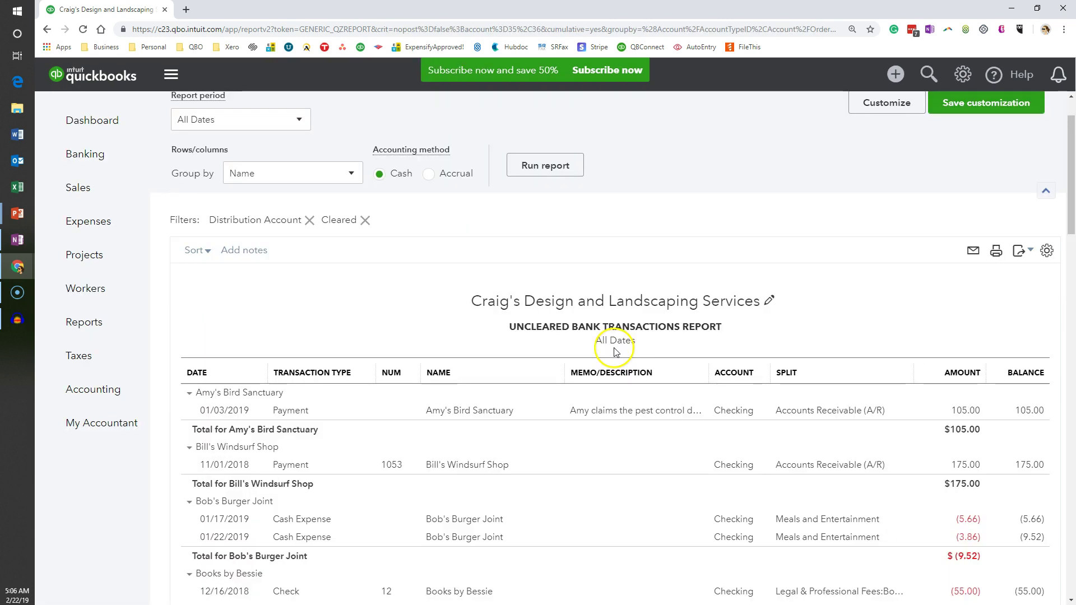
{"action": "scroll", "coordinate": [646, 320], "scroll_direction": "up", "scroll_amount": 2}
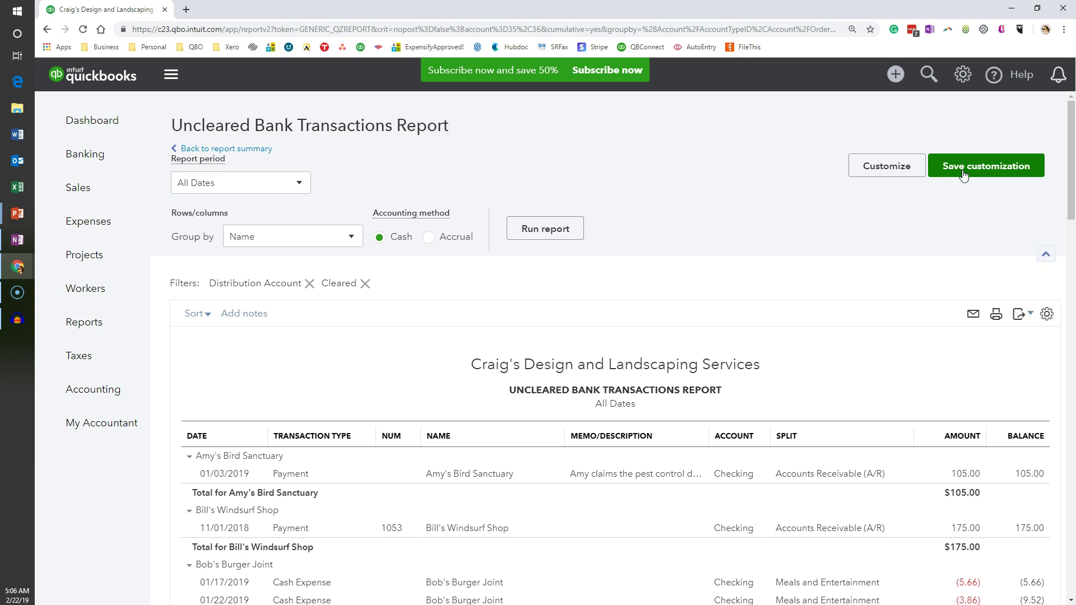
- Save the customization as 'Uncleared Bank Transactions Report' with Share with set to None
{"action": "left_click", "coordinate": [963, 173]}
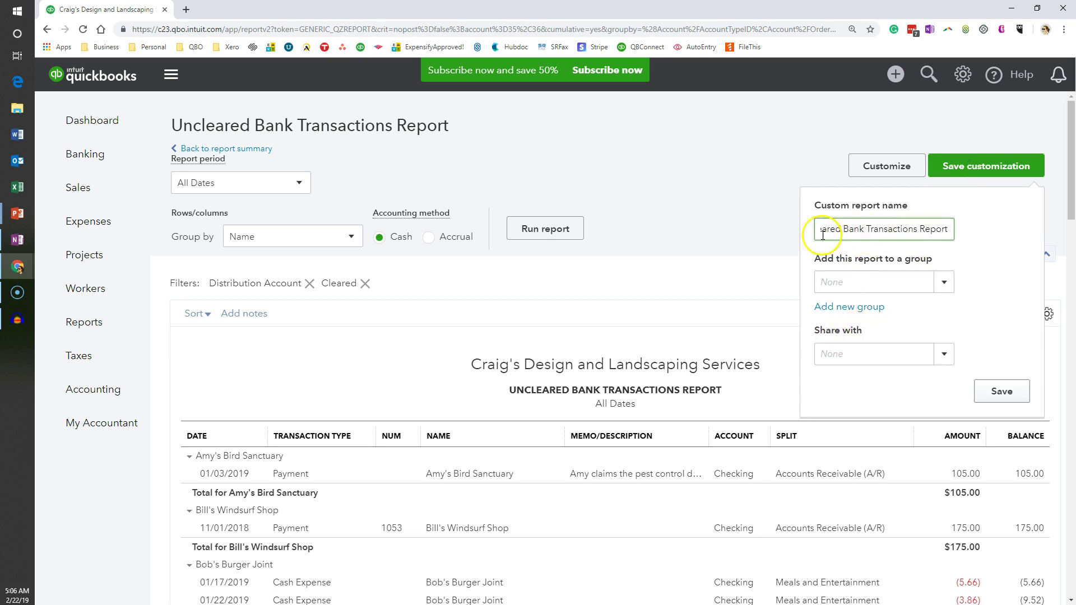
{"action": "left_click", "coordinate": [945, 354]}
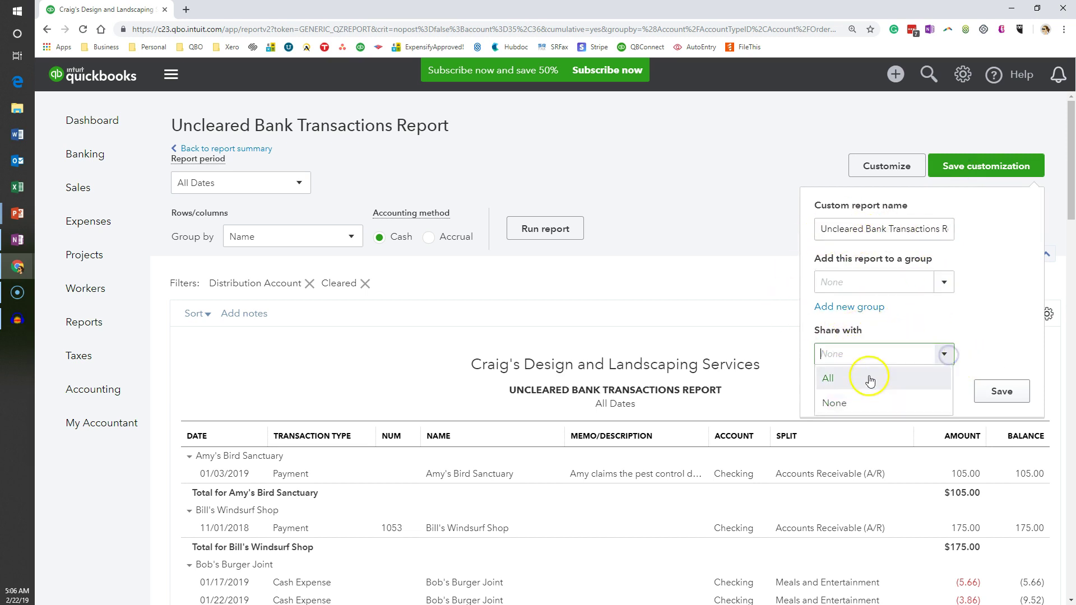
{"action": "left_click", "coordinate": [837, 404]}
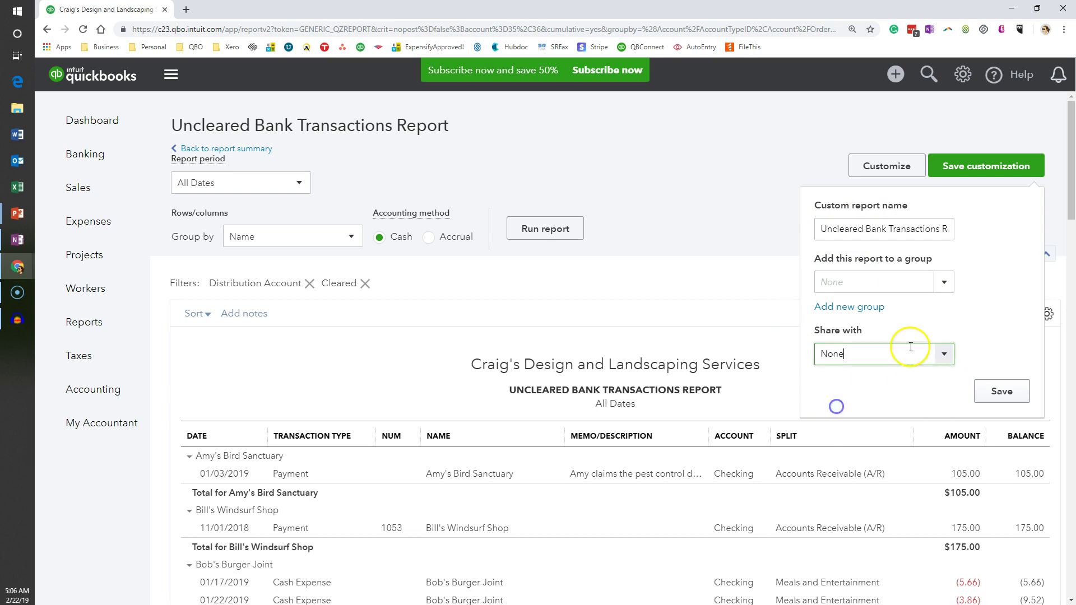
{"action": "left_click", "coordinate": [996, 390]}
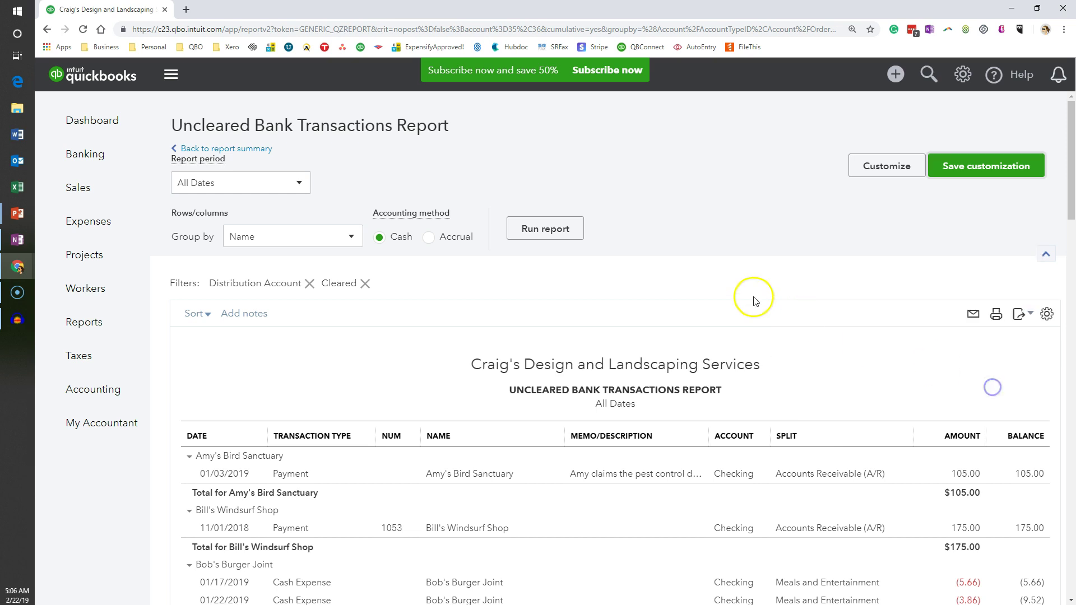
{"action": "scroll", "coordinate": [747, 299], "scroll_direction": "down", "scroll_amount": 2}
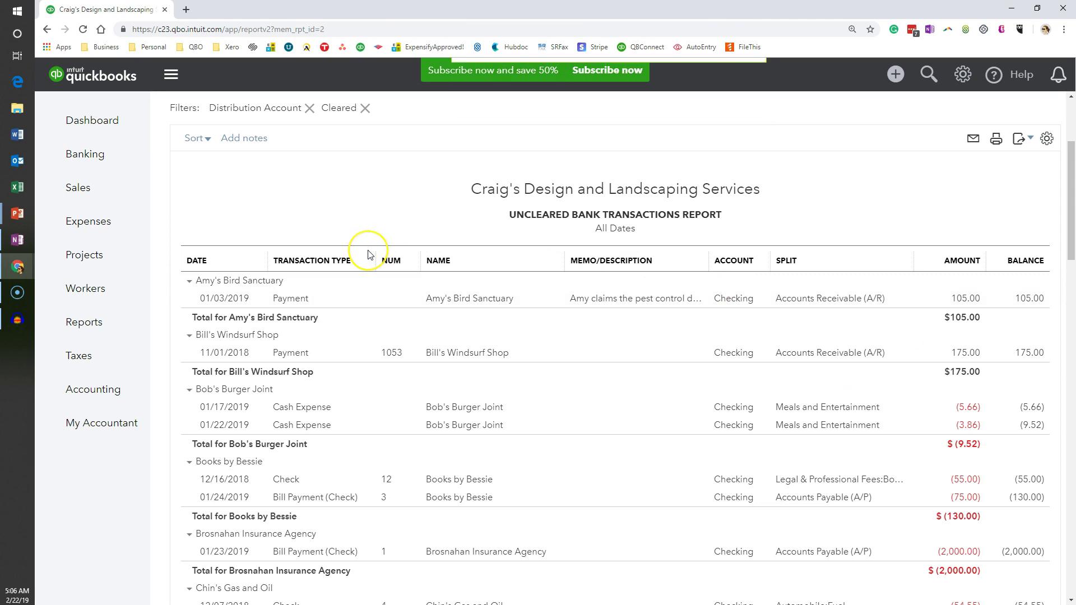
{"action": "scroll", "coordinate": [367, 255], "scroll_direction": "up", "scroll_amount": 2}
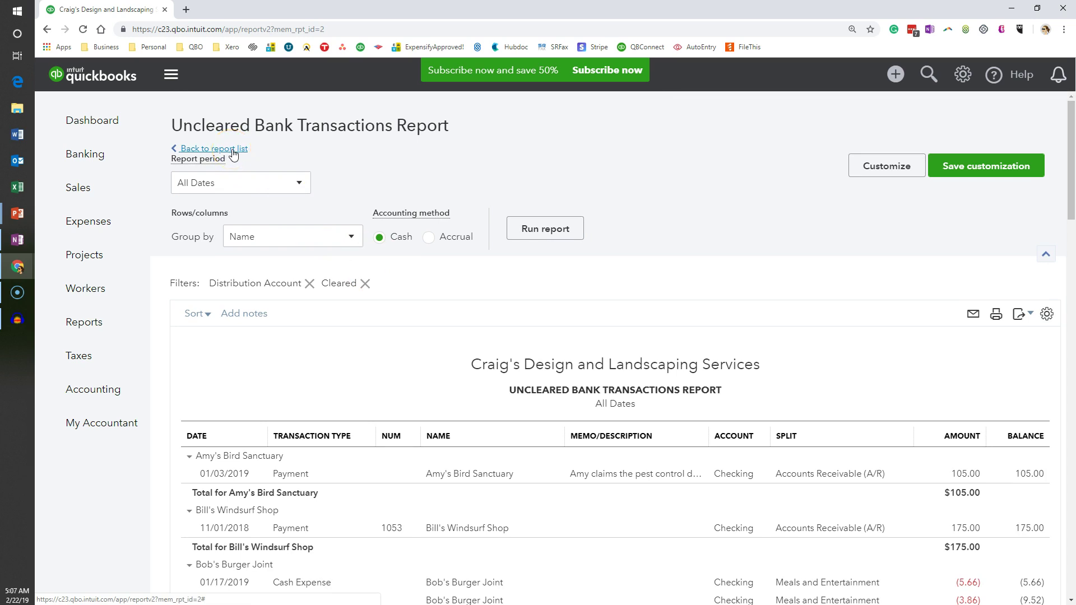
- Return to the report list and view Custom reports, including the new Uncleared Bank Transactions Report
{"action": "left_click", "coordinate": [233, 153]}
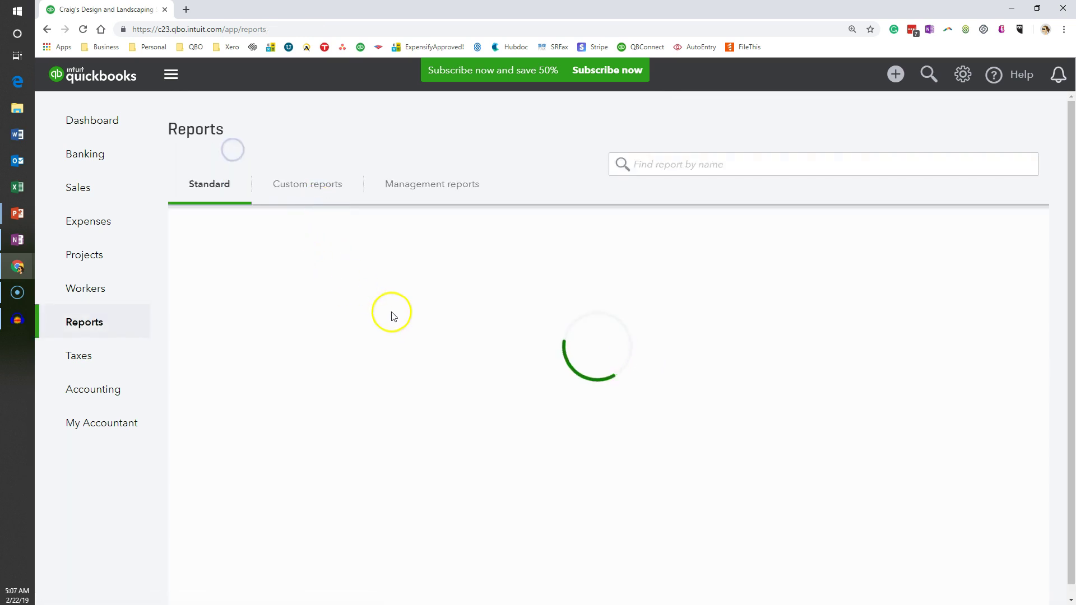
{"action": "left_click", "coordinate": [298, 189]}
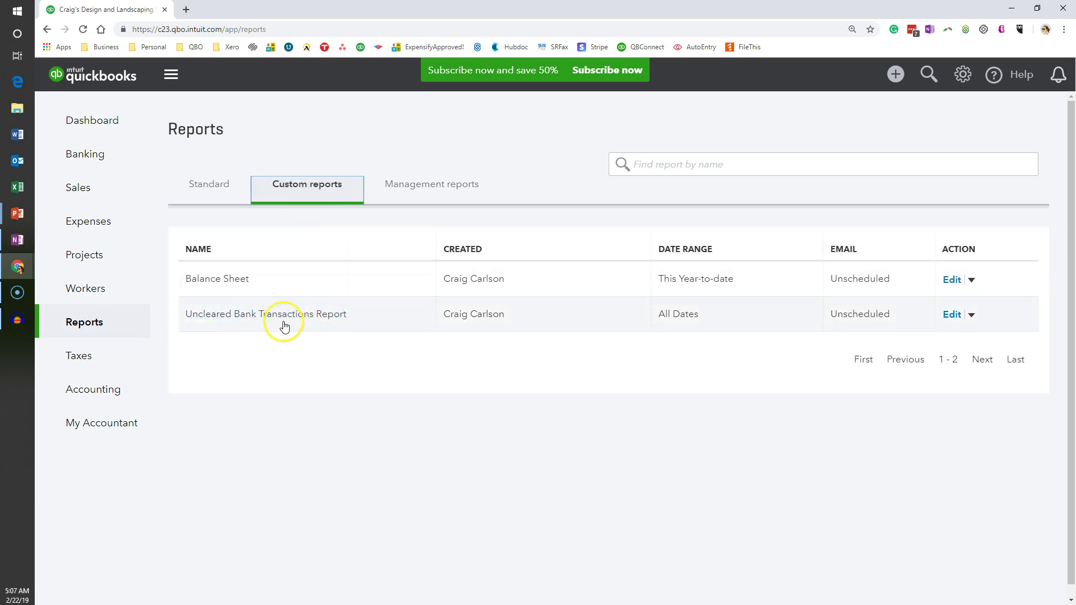
{"action": "left_click", "coordinate": [953, 315]}
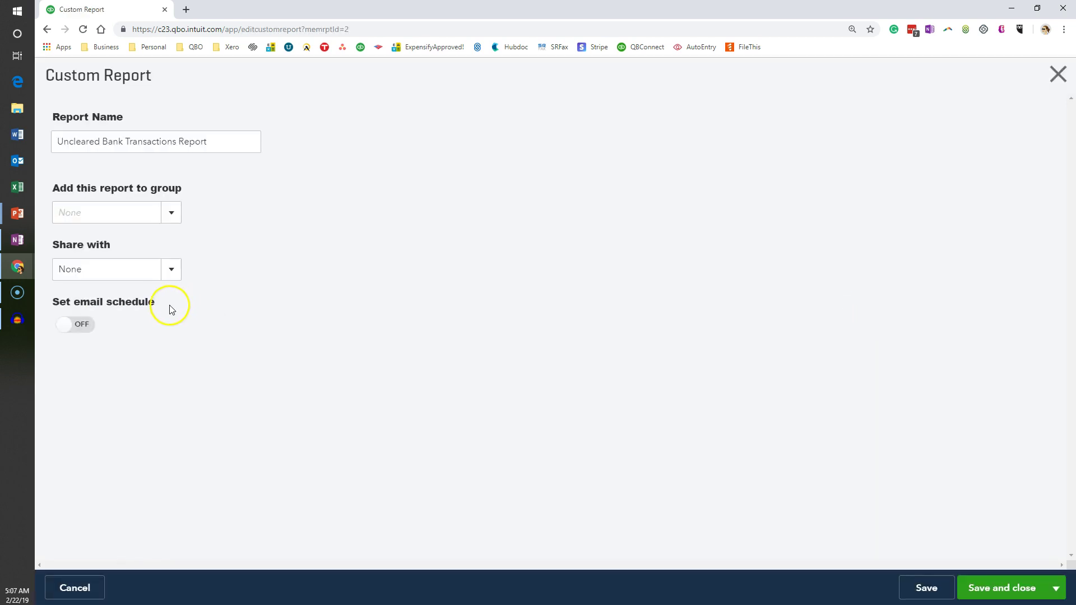
{"action": "left_click", "coordinate": [80, 323]}
{"action": "scroll", "coordinate": [378, 424], "scroll_direction": "down", "scroll_amount": 3}
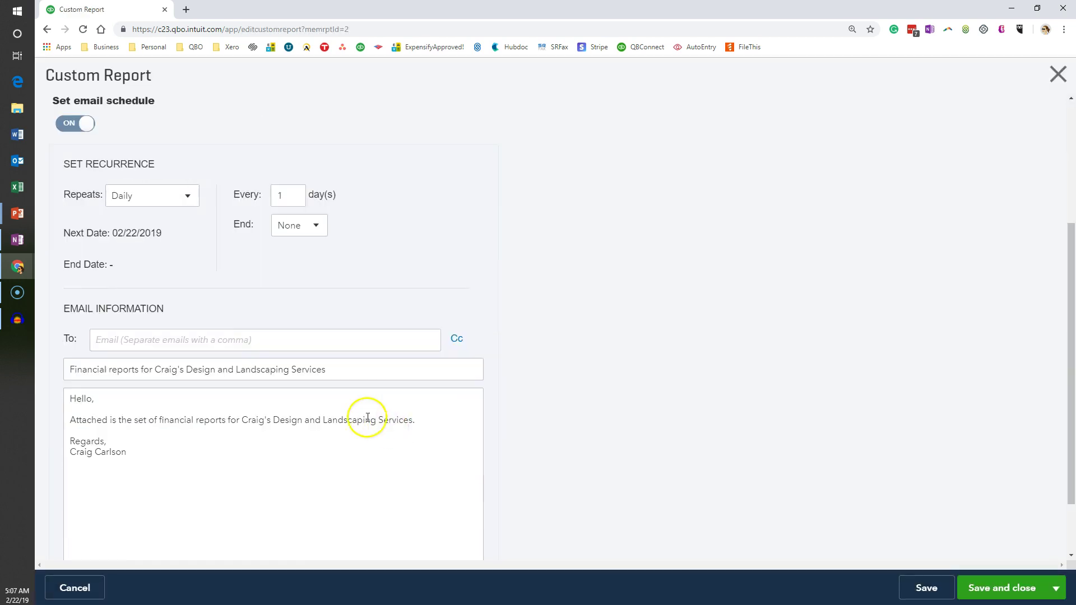
{"action": "left_click", "coordinate": [171, 175]}
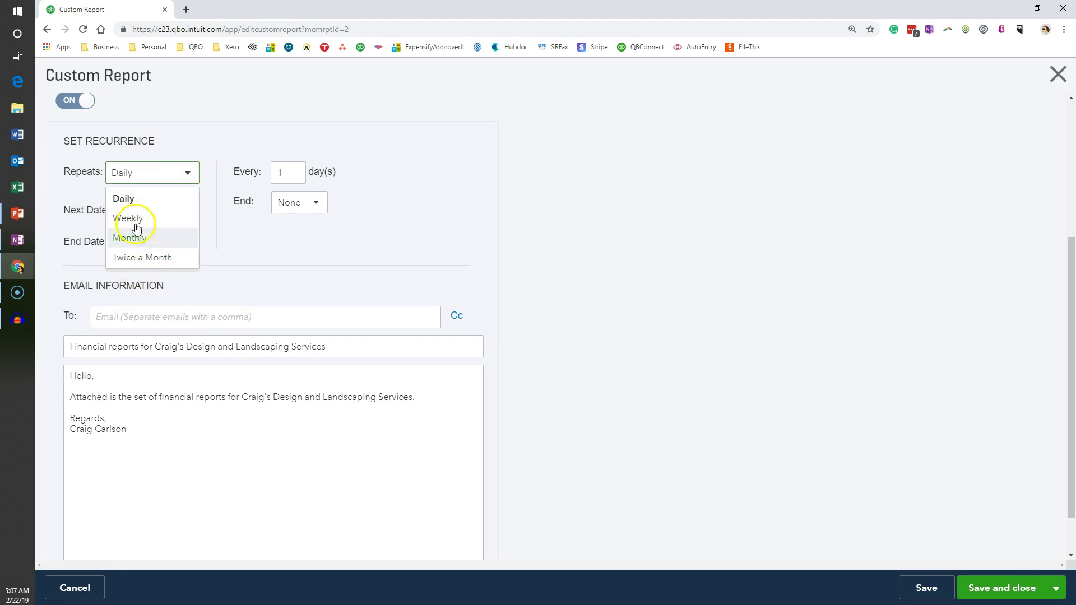
{"action": "left_click", "coordinate": [404, 240]}
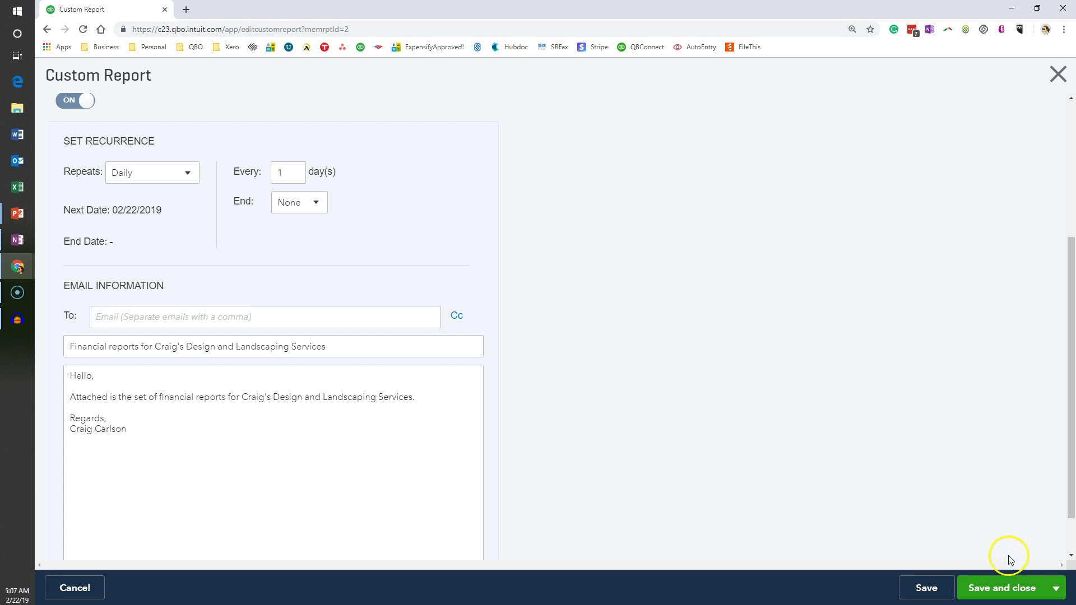
{"action": "left_click", "coordinate": [1056, 76]}
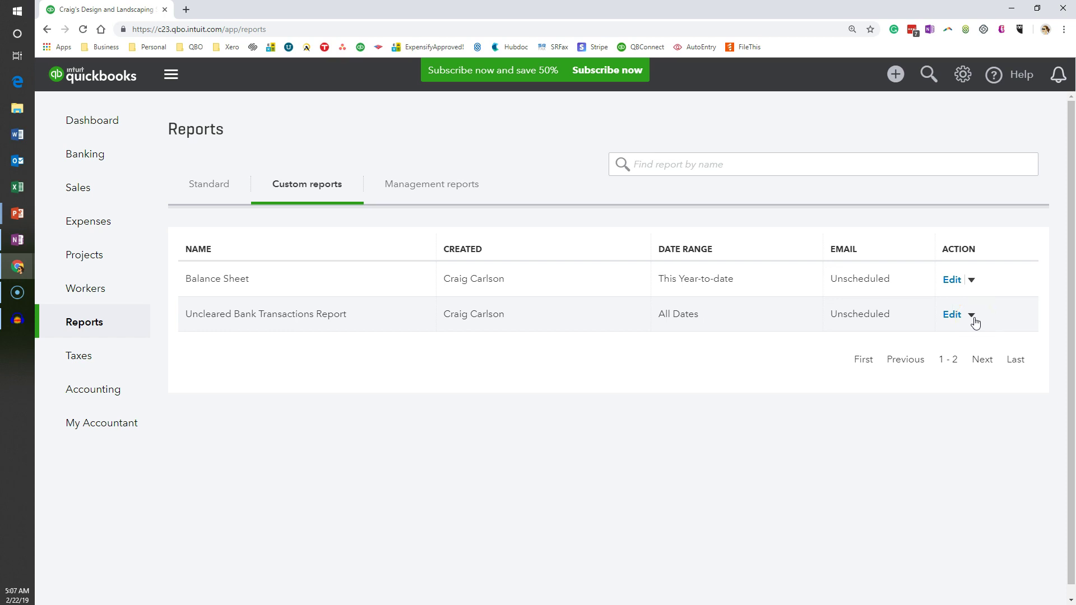
{"action": "left_click", "coordinate": [971, 314]}
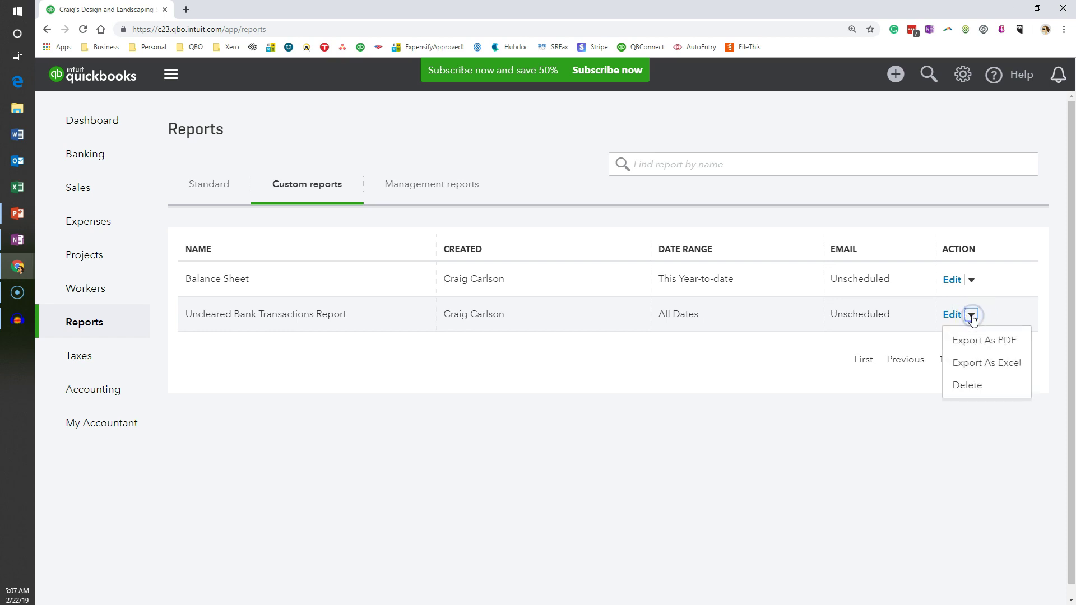
{"action": "left_click", "coordinate": [971, 343]}
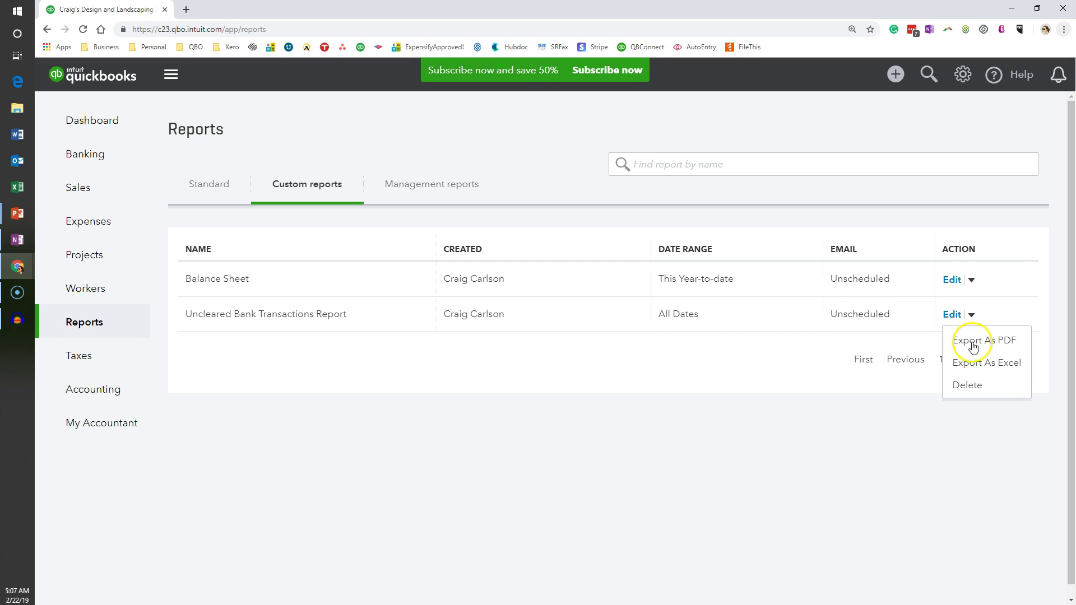
{"action": "left_click", "coordinate": [976, 370]}
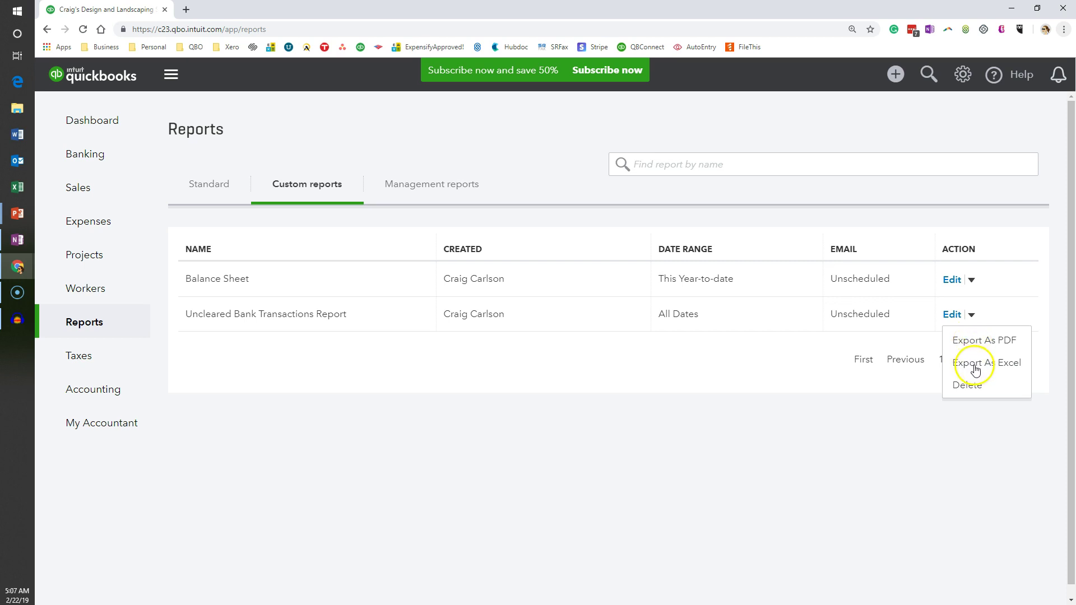
{"action": "left_click", "coordinate": [652, 384]}
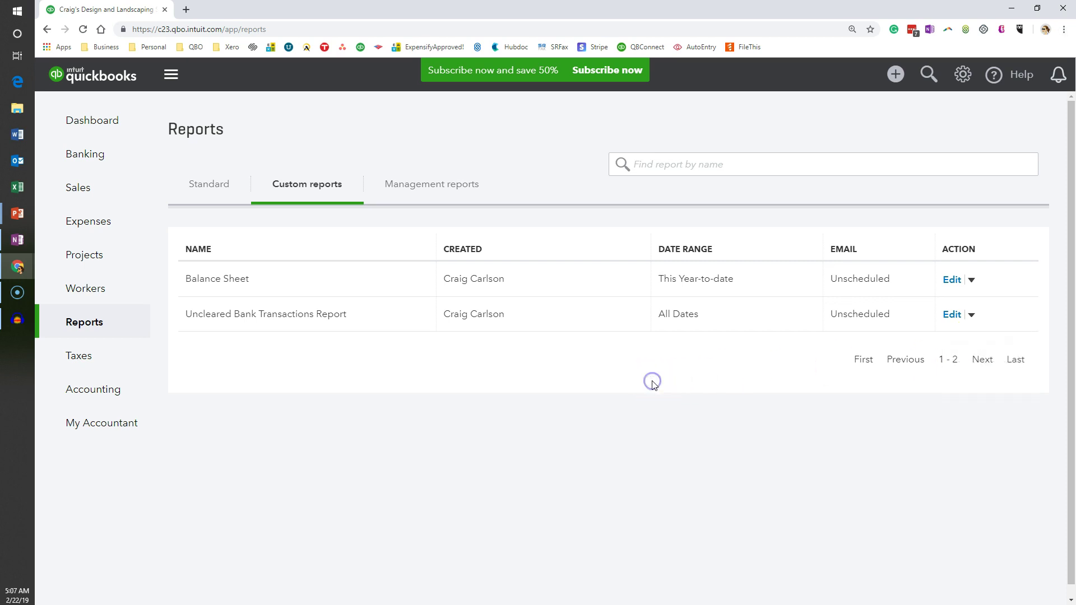